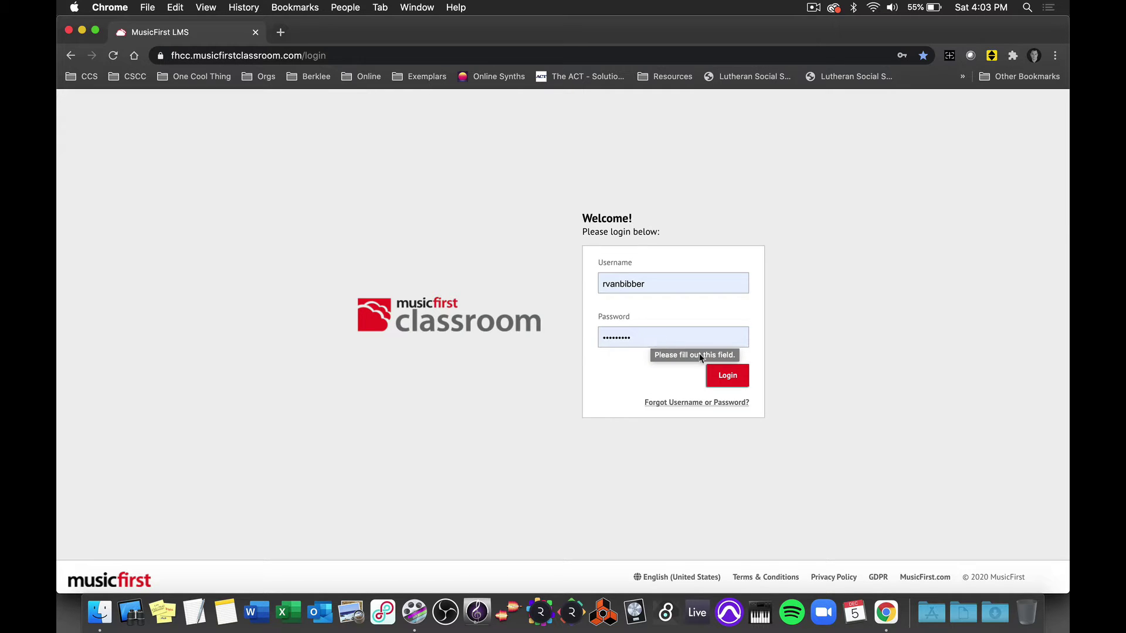
- Log in to MusicFirst Classroom with the filled-in credentials and launch Soundtrap from the available software
left_click(722, 376)
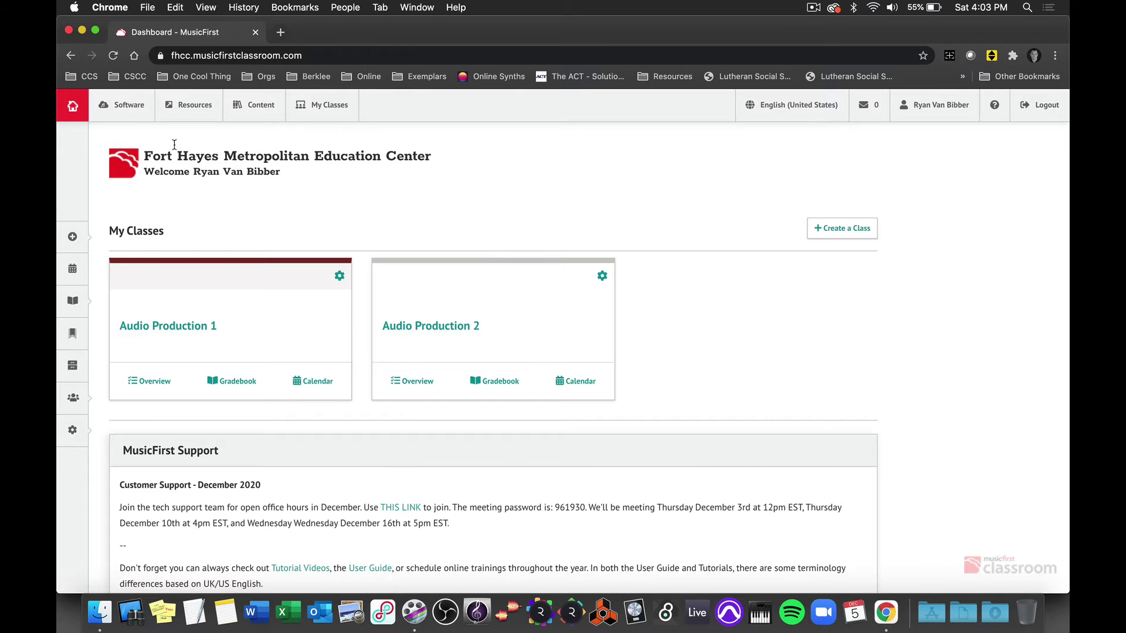
left_click(127, 109)
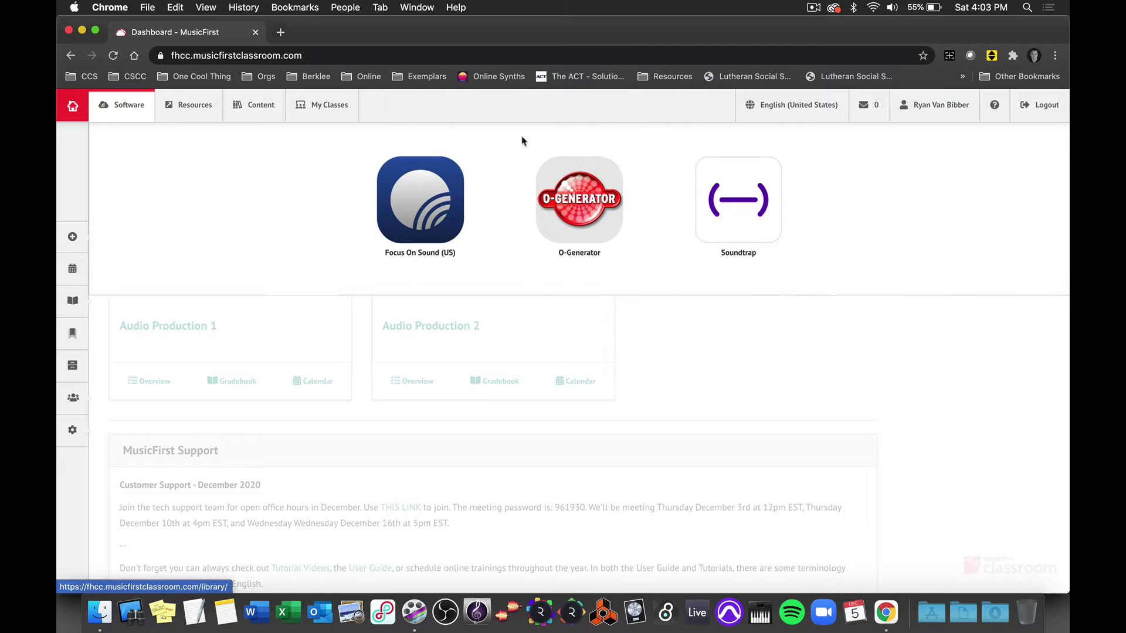
left_click(742, 214)
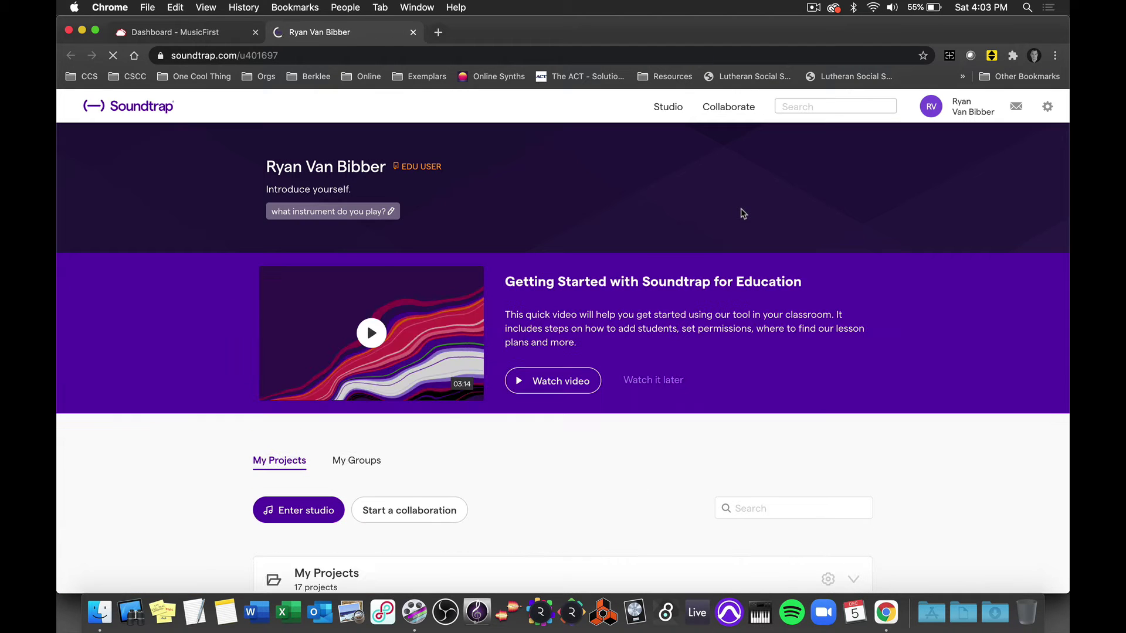
- Enter the Soundtrap studio and create a new music project from scratch
left_click(300, 512)
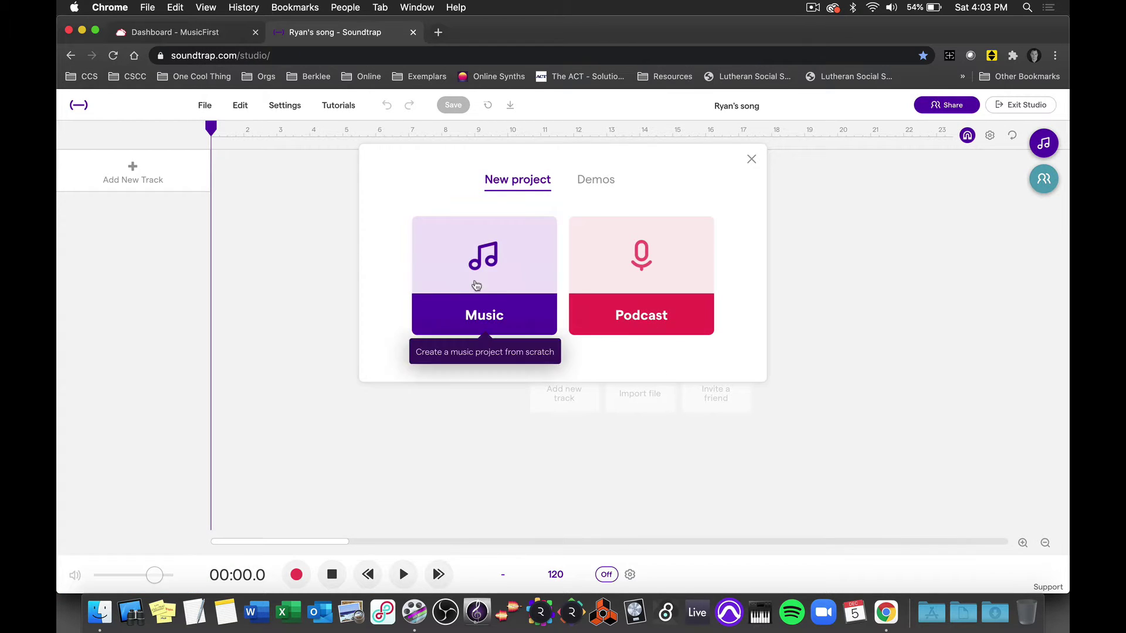
left_click(485, 294)
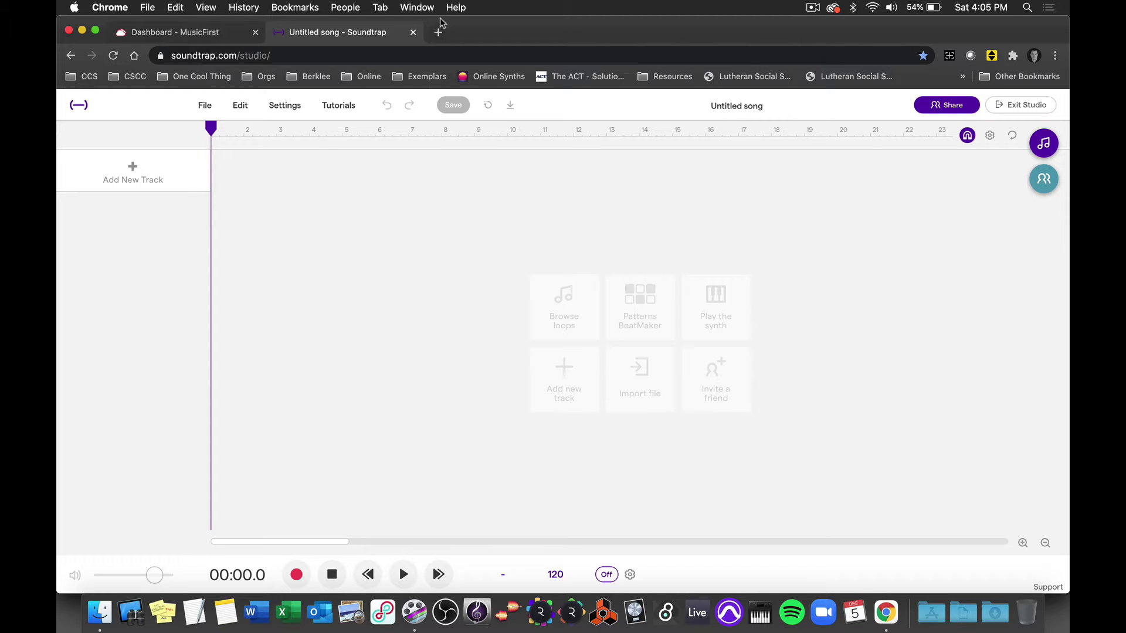
- Search Google for "midi files" in a new browser tab and look through the results
left_click(438, 32)
type("midi files")
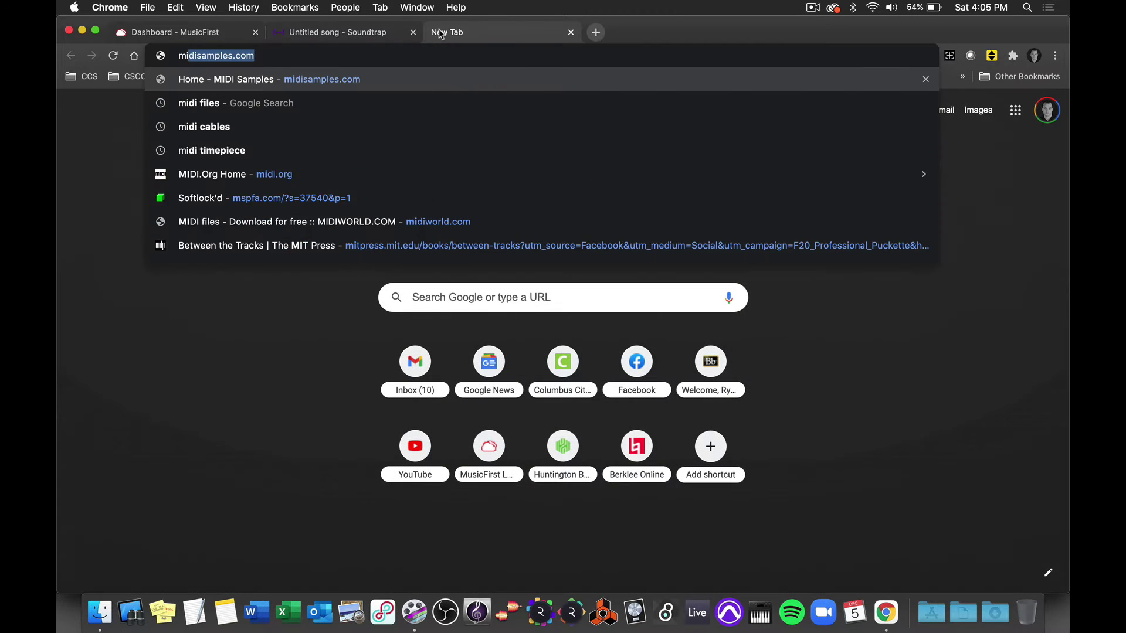
key("Return")
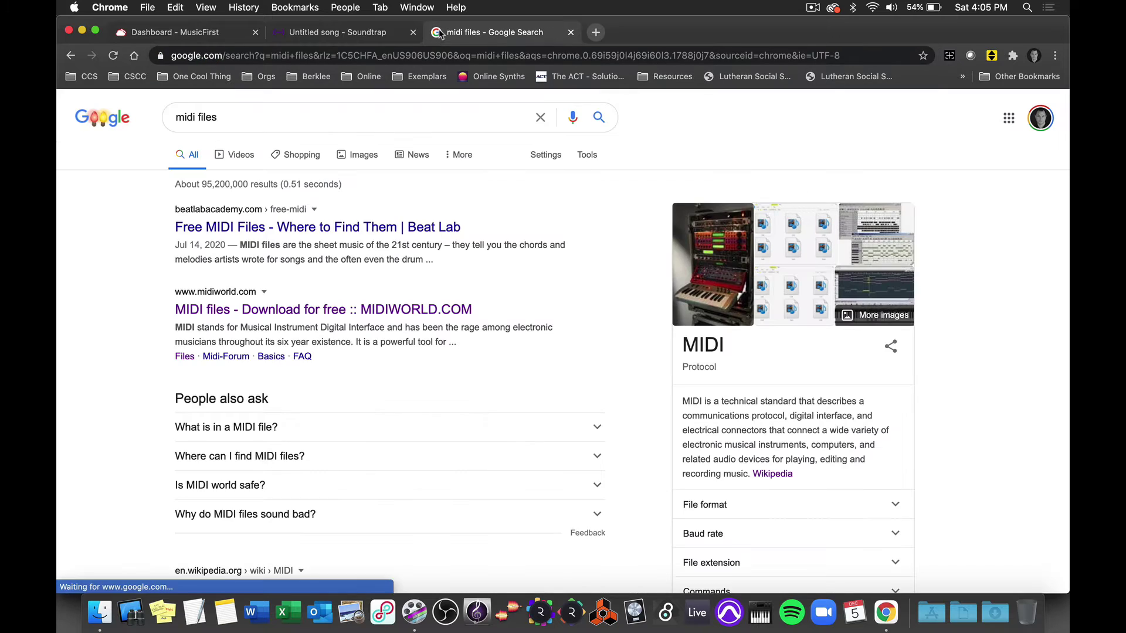
scroll(359, 238, "down", 4)
scroll(359, 238, "down", 5)
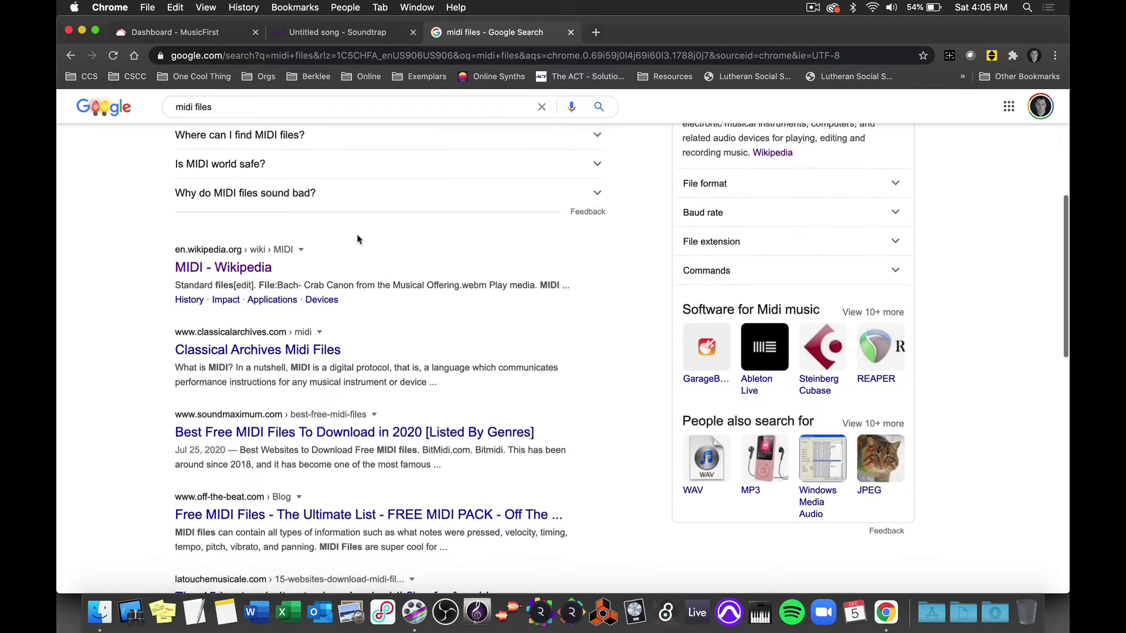
scroll(359, 239, "down", 1)
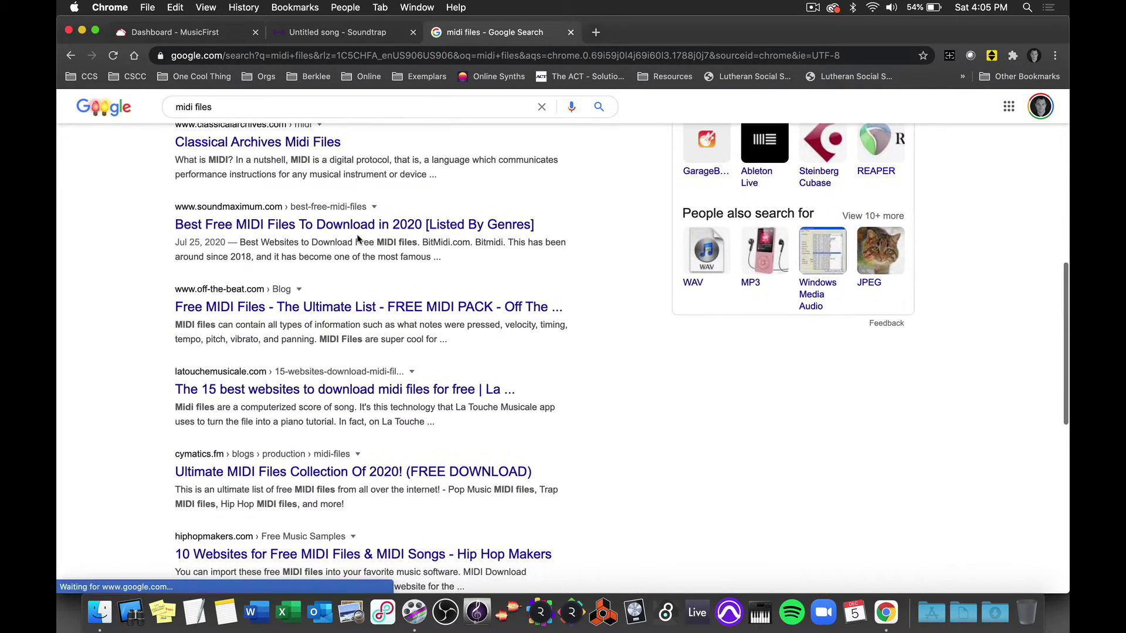
scroll(358, 236, "up", 8)
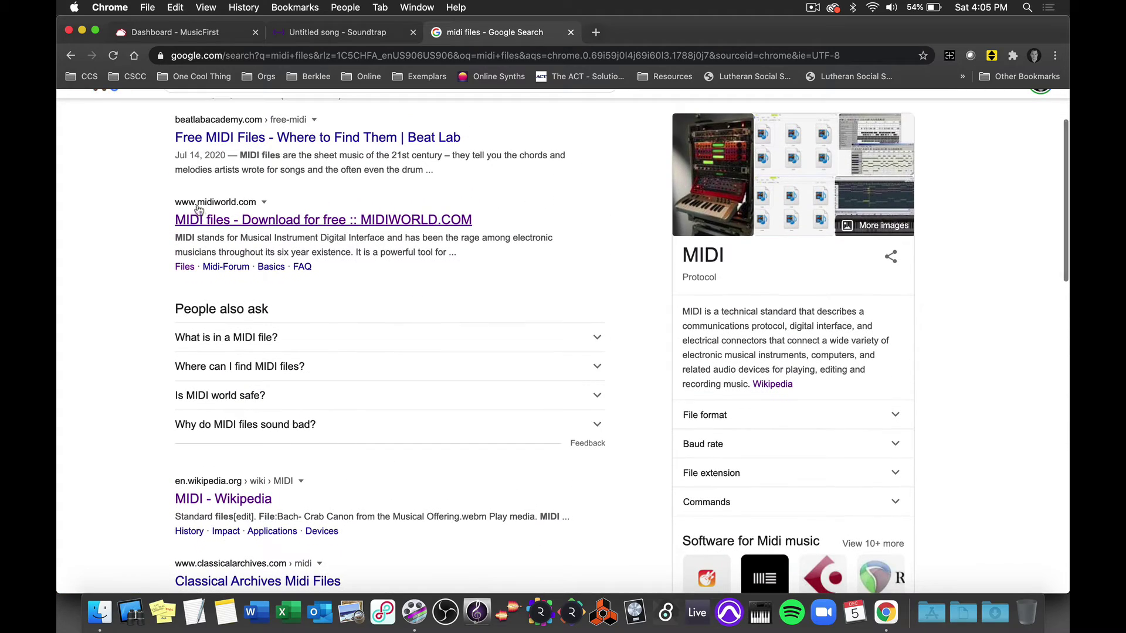
- Open MIDIWORLD.COM, browse its list of downloadable MIDI files, and close the site to return to Soundtrap
left_click(208, 221)
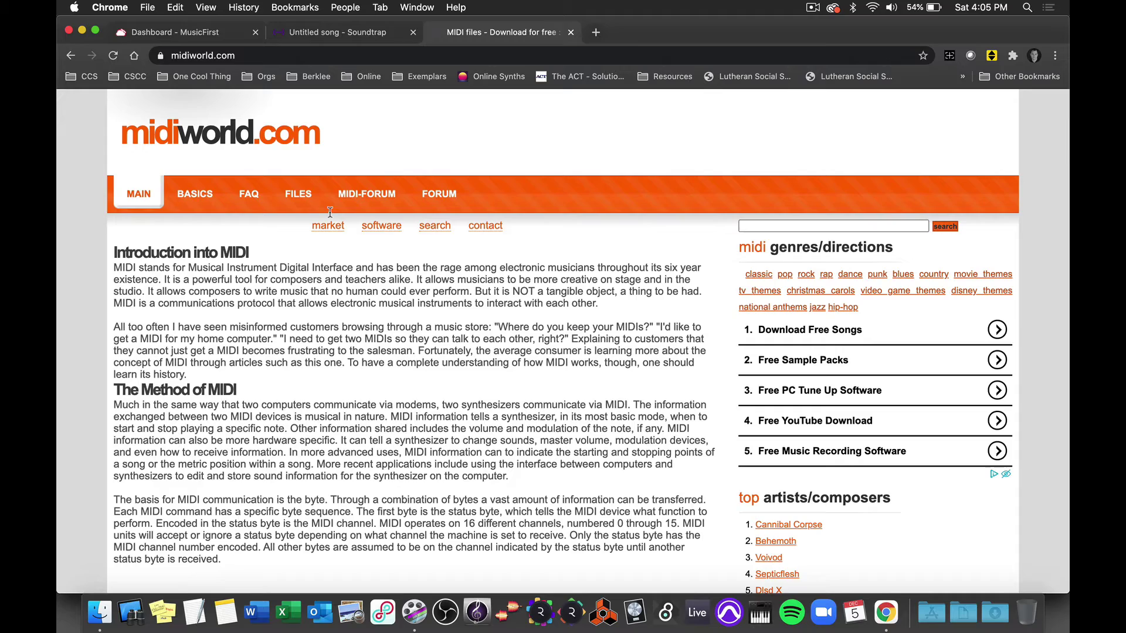
left_click(299, 195)
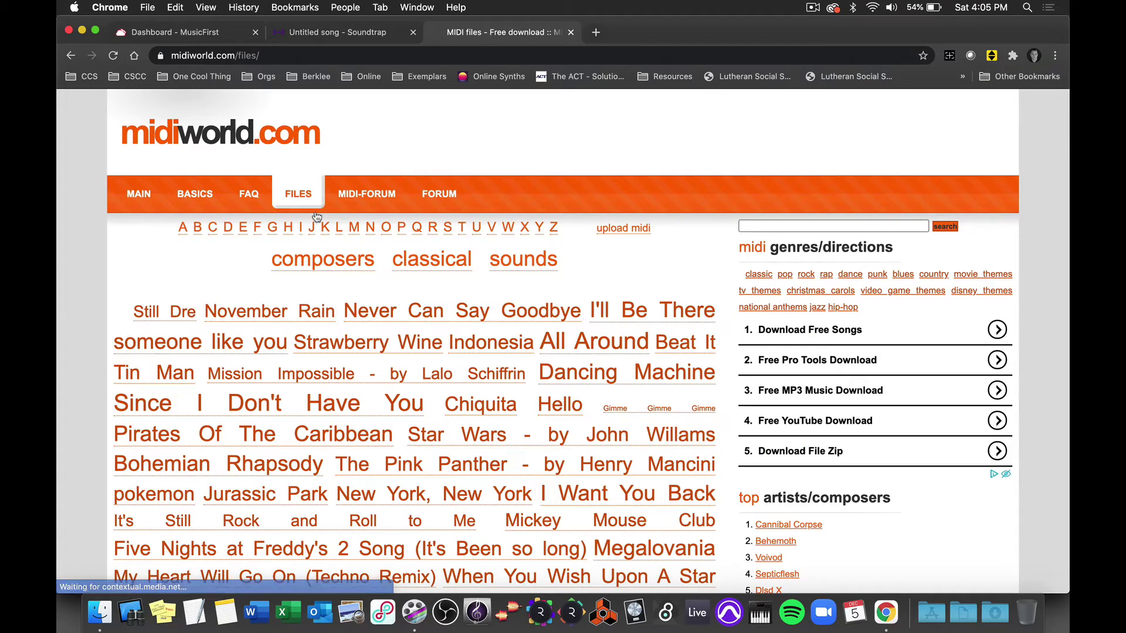
scroll(378, 332, "down", 5)
scroll(379, 332, "down", 2)
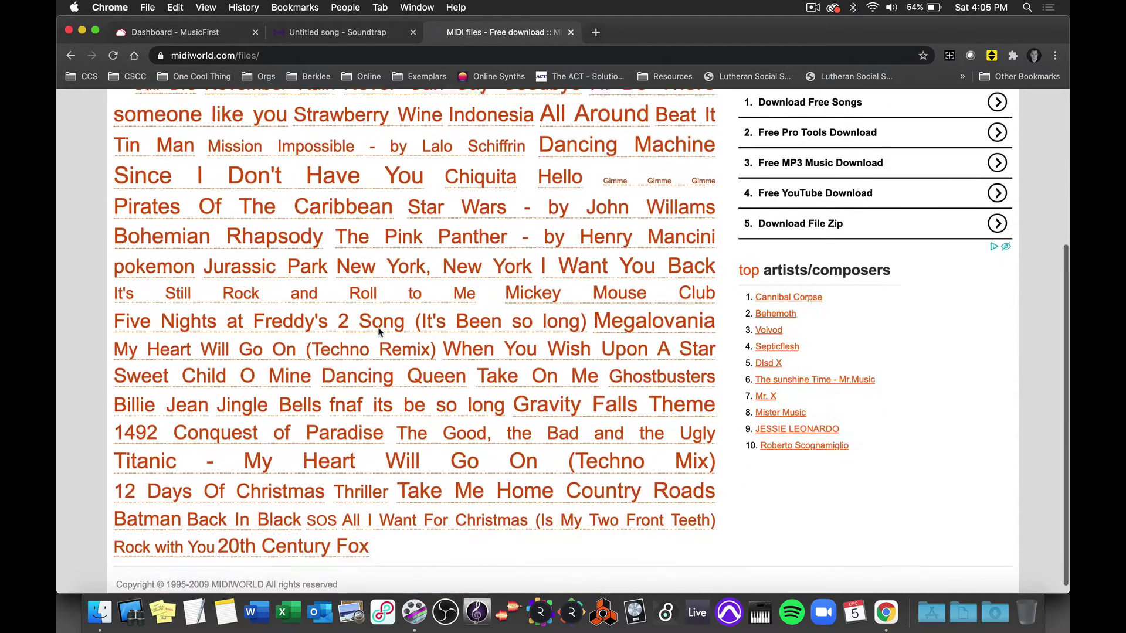
scroll(379, 333, "up", 3)
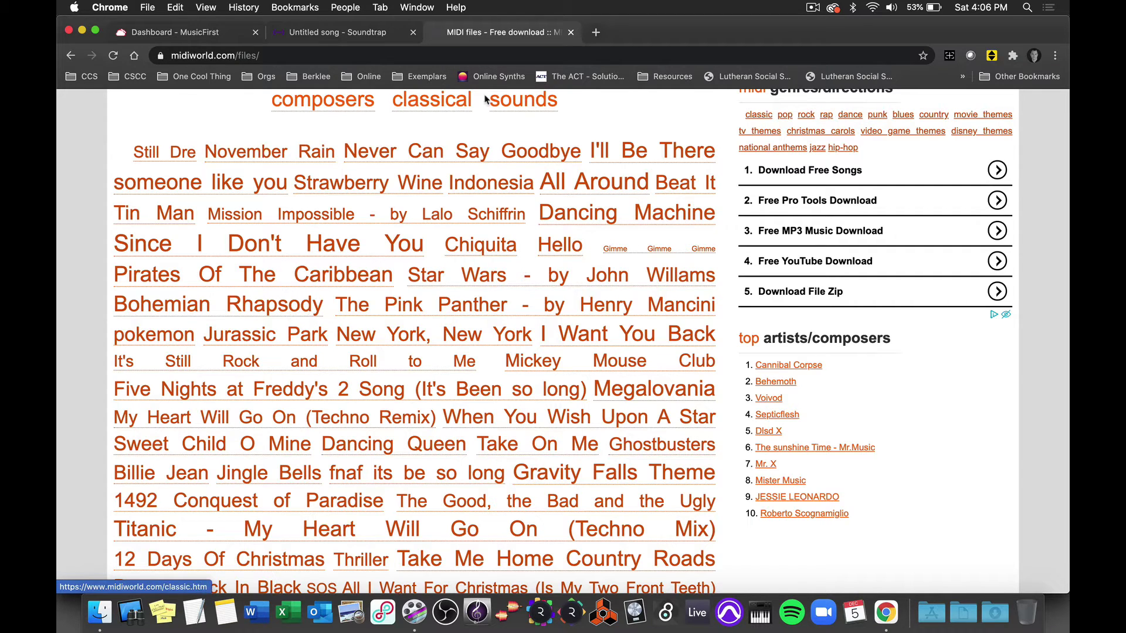
left_click(571, 33)
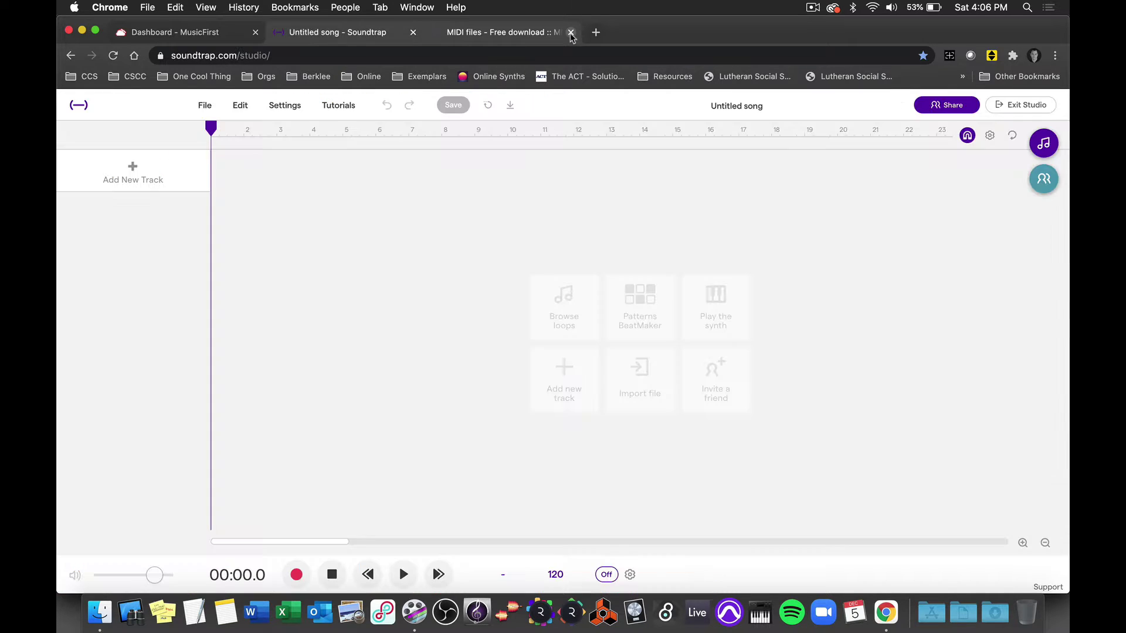
- Import the file Michael_Jackson_-_Billie_Jean.mid from the Desktop into the empty project
left_click(599, 212)
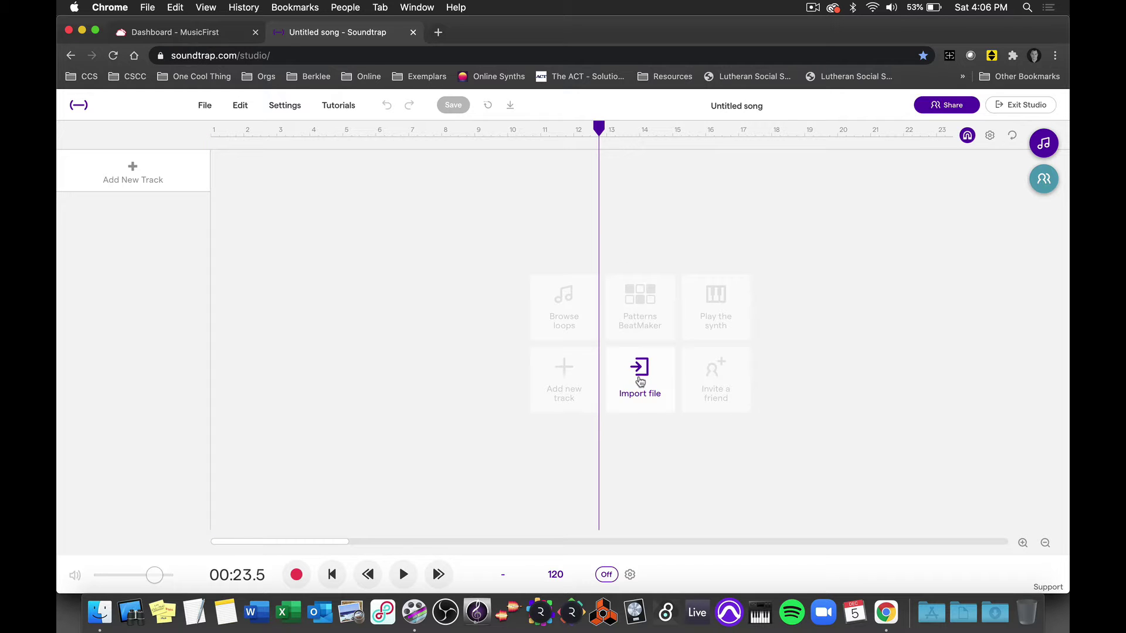
left_click(640, 375)
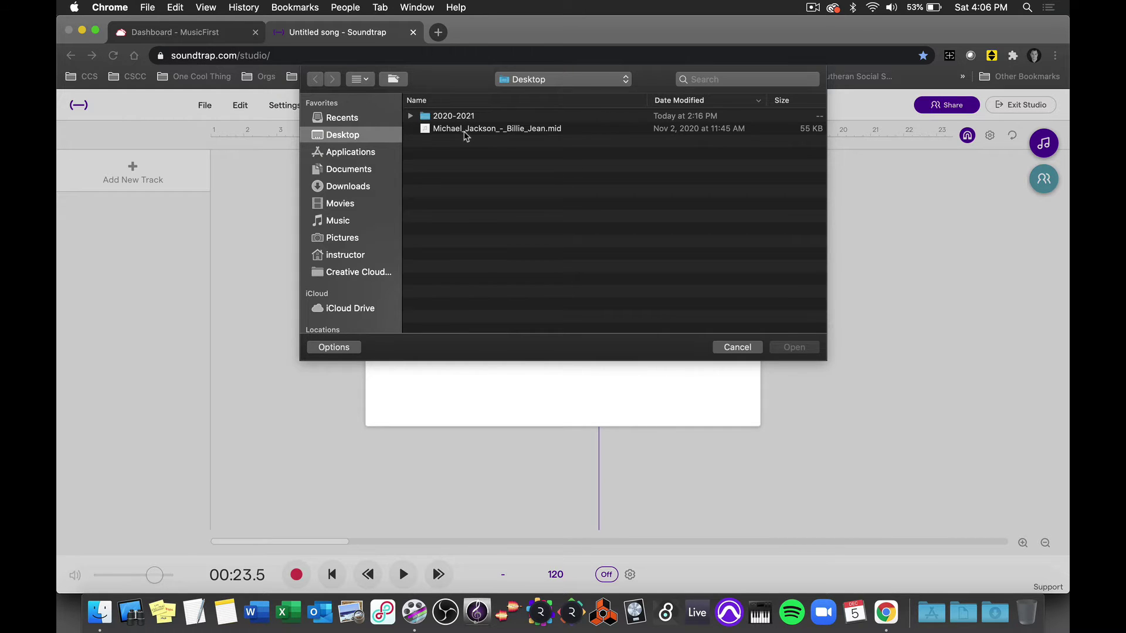
left_click(465, 130)
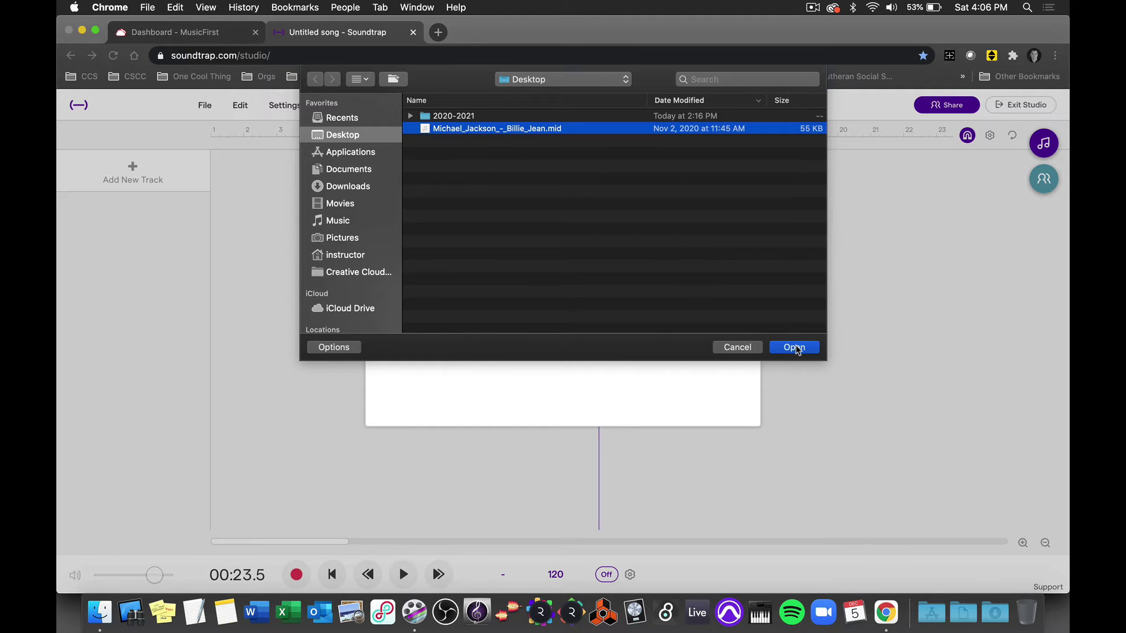
left_click(797, 349)
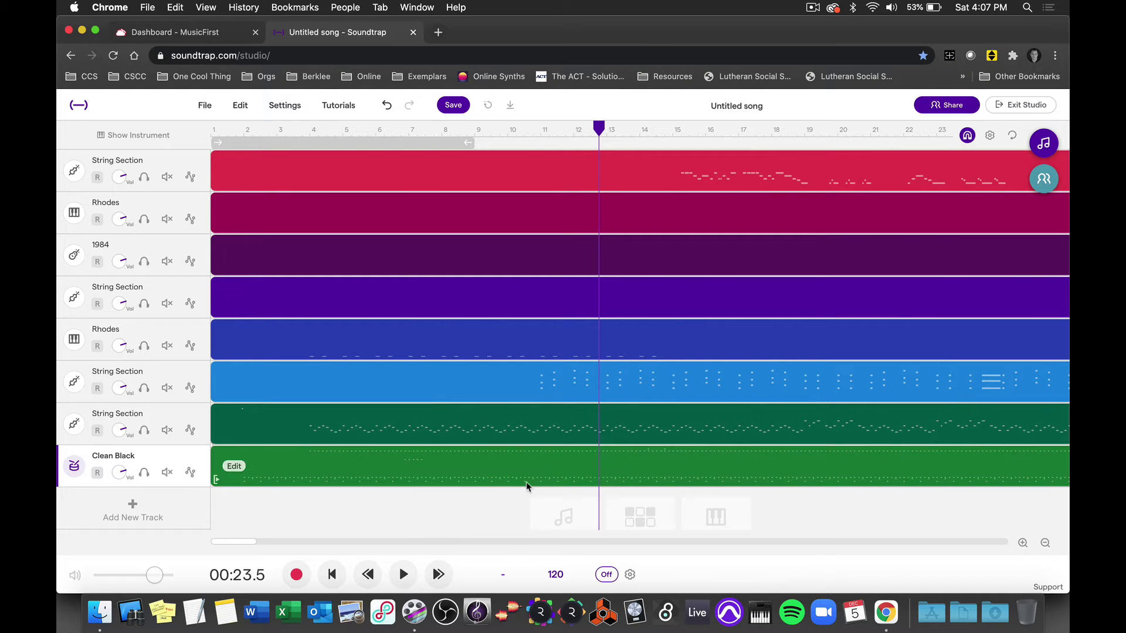
- Solo the Clean Black drum track, listen to a short passage, and turn its solo off
left_click(143, 473)
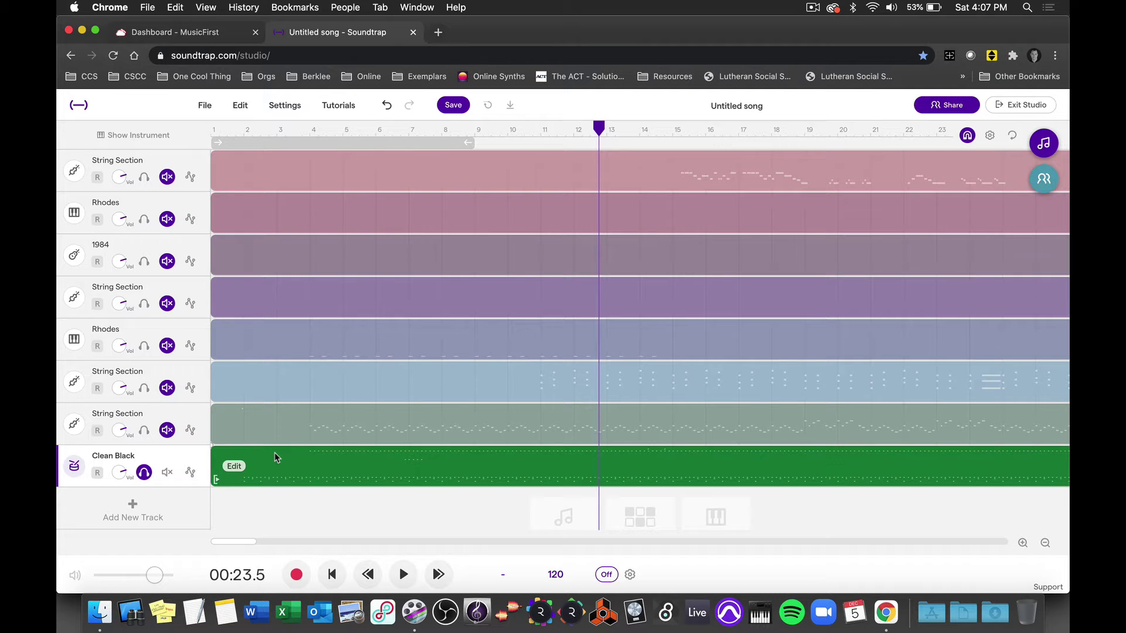
key("space")
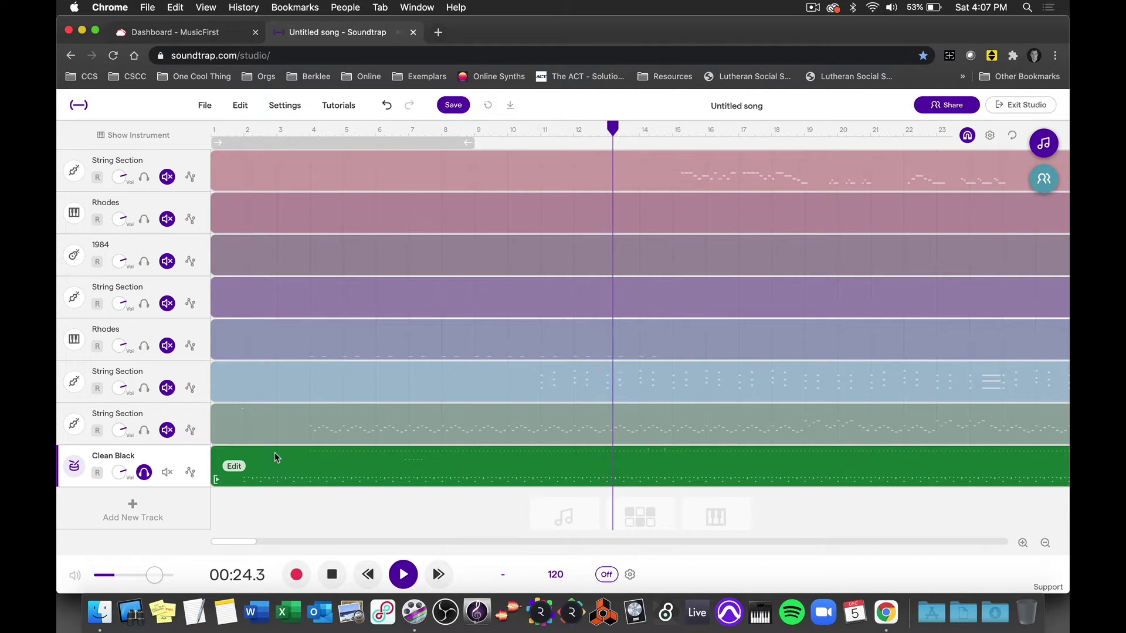
key("space")
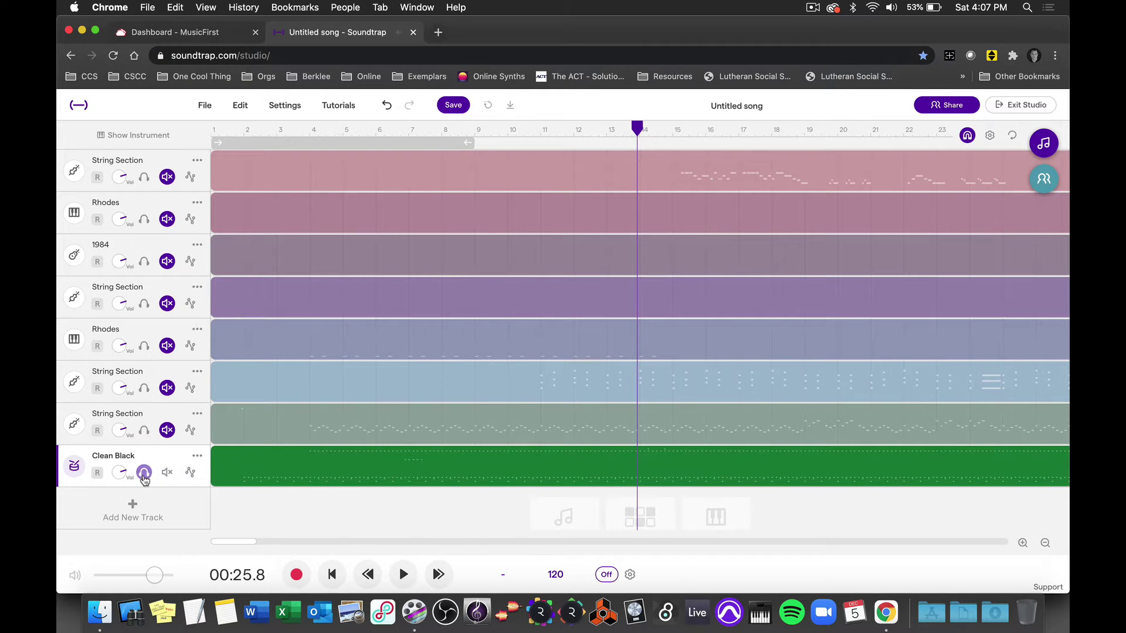
left_click(144, 472)
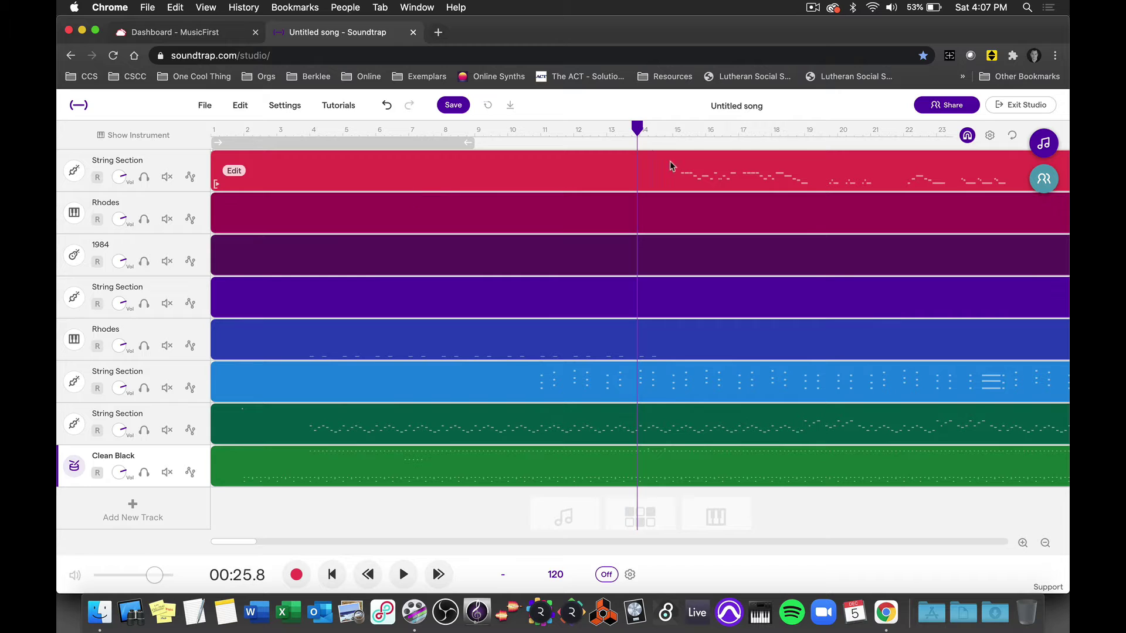
- Solo the first String Section track and play it briefly from the start of its melody at about bar 15
left_click_drag(638, 130, 682, 130)
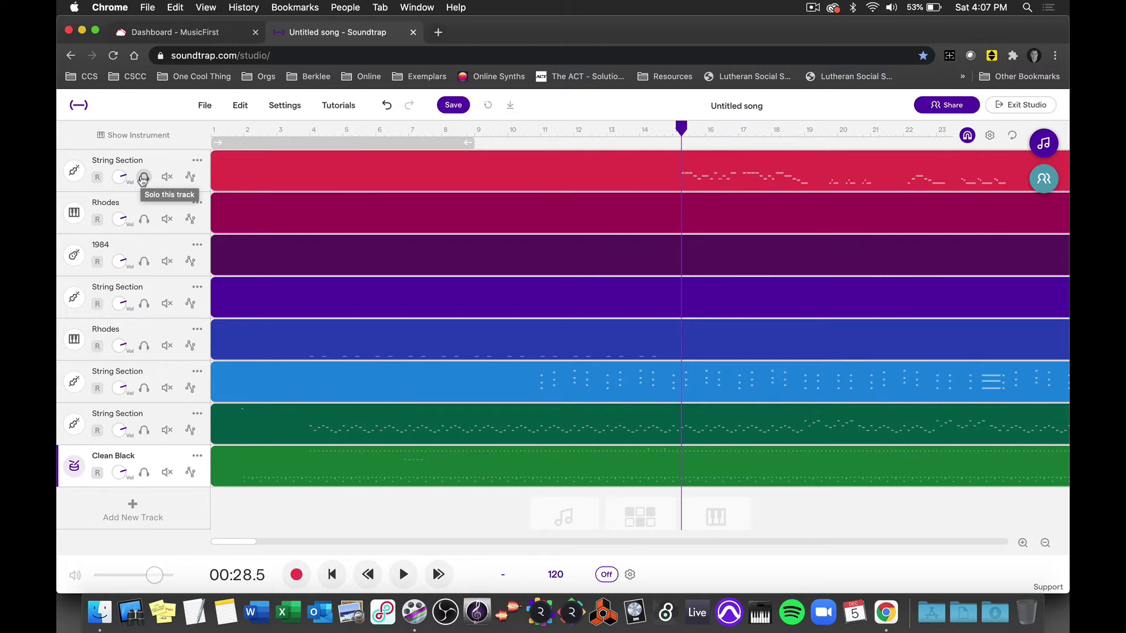
left_click(143, 177)
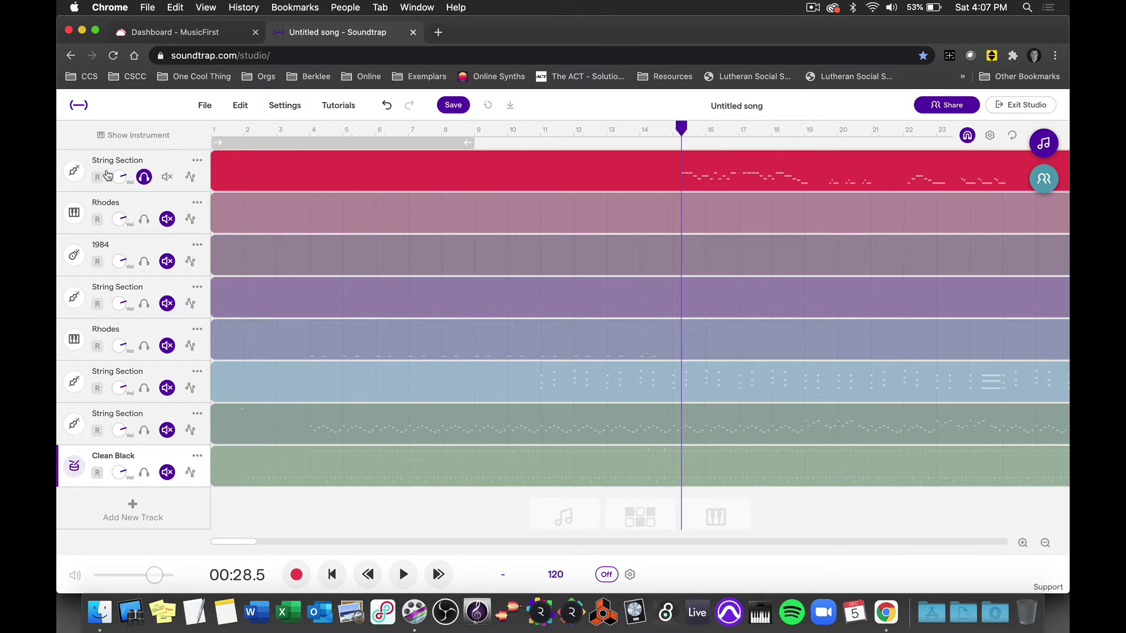
key("space")
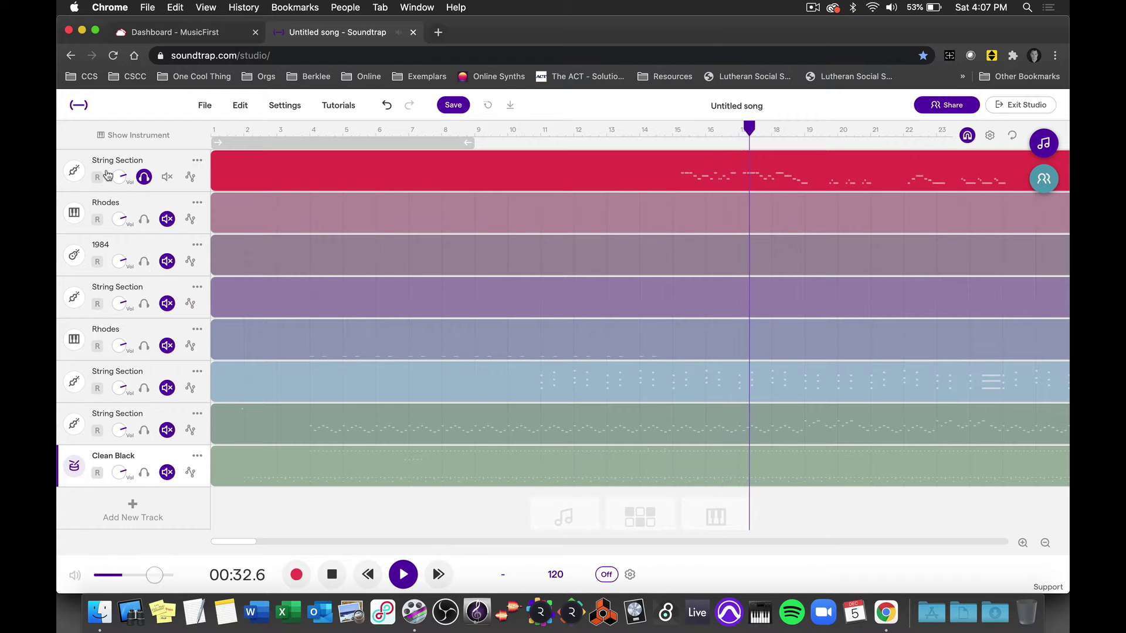
key("space")
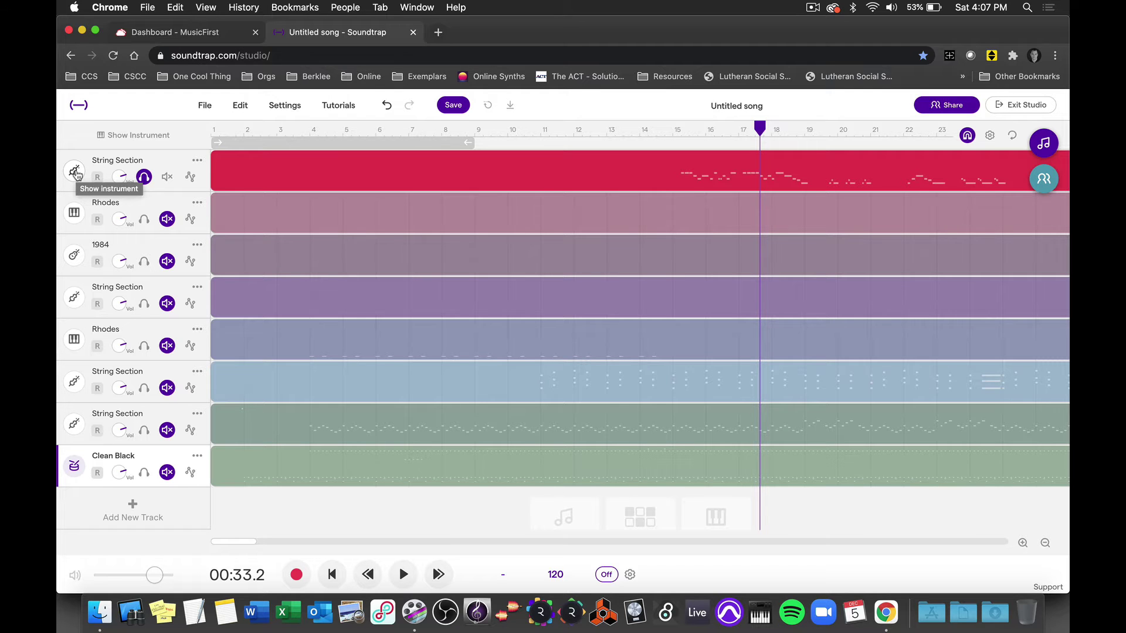
- Change the first String Section track's instrument to the Blind Lead preset from the Leads category of Synths
left_click(74, 171)
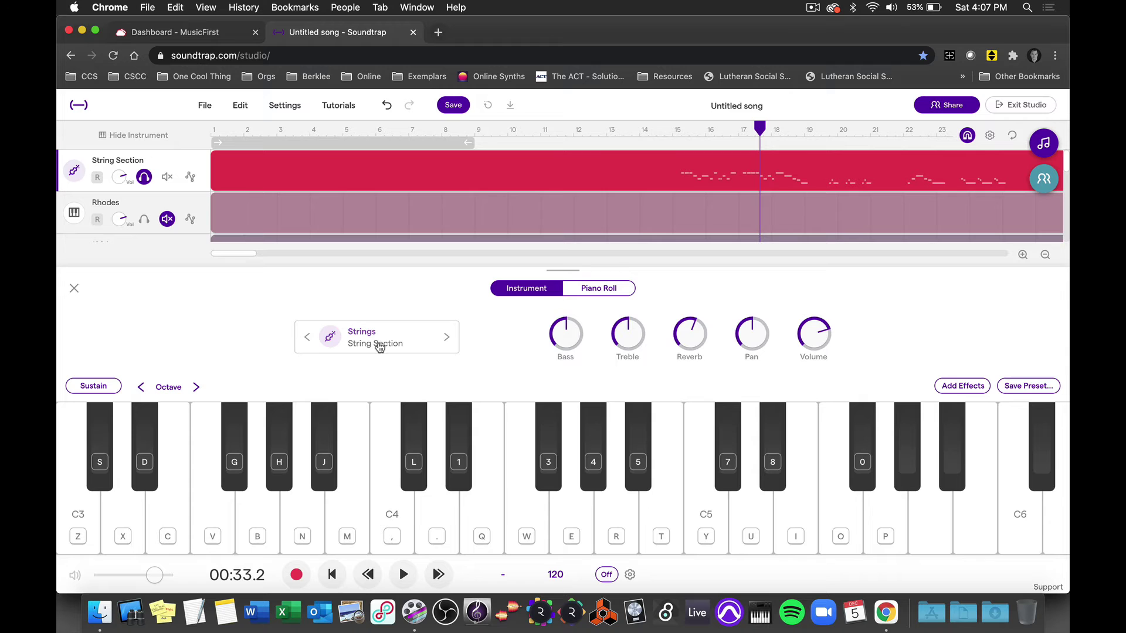
left_click(379, 346)
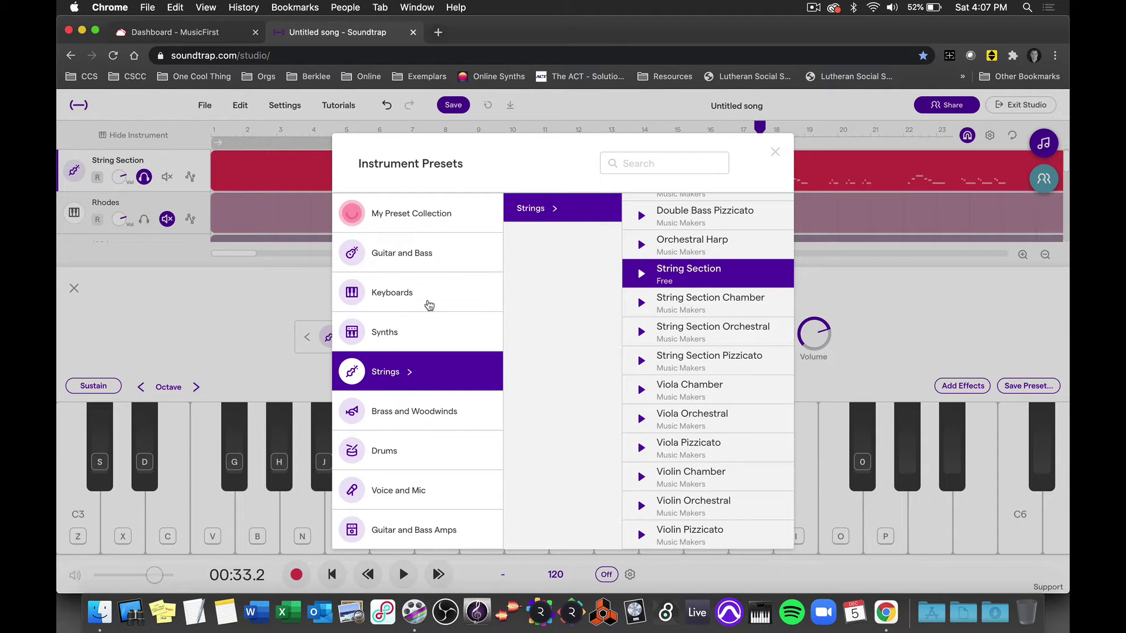
left_click(428, 336)
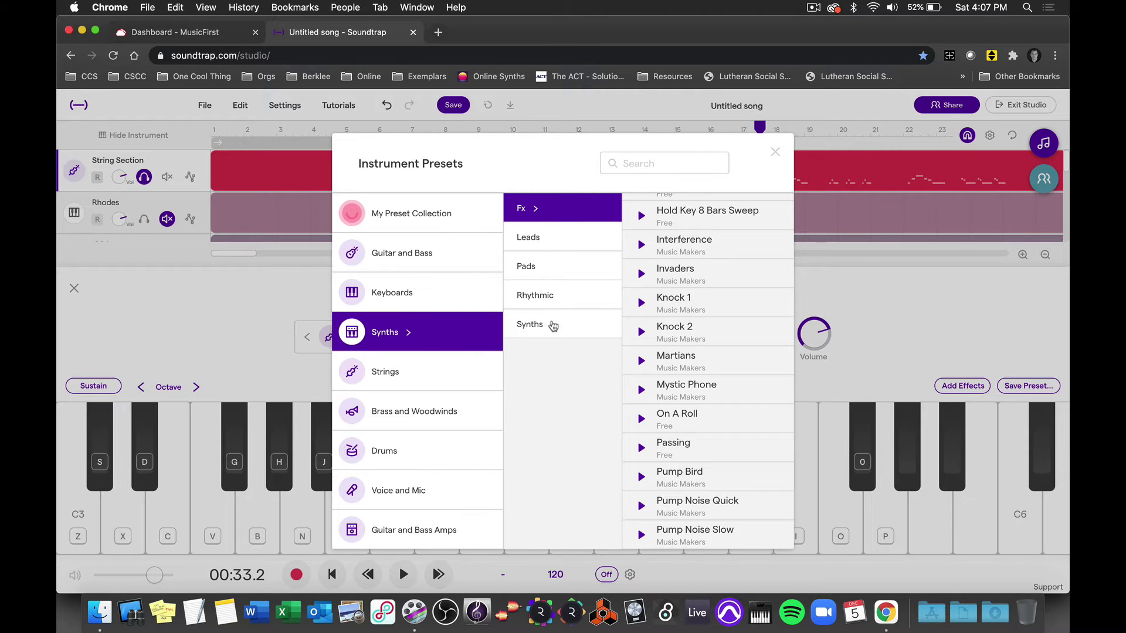
left_click(544, 237)
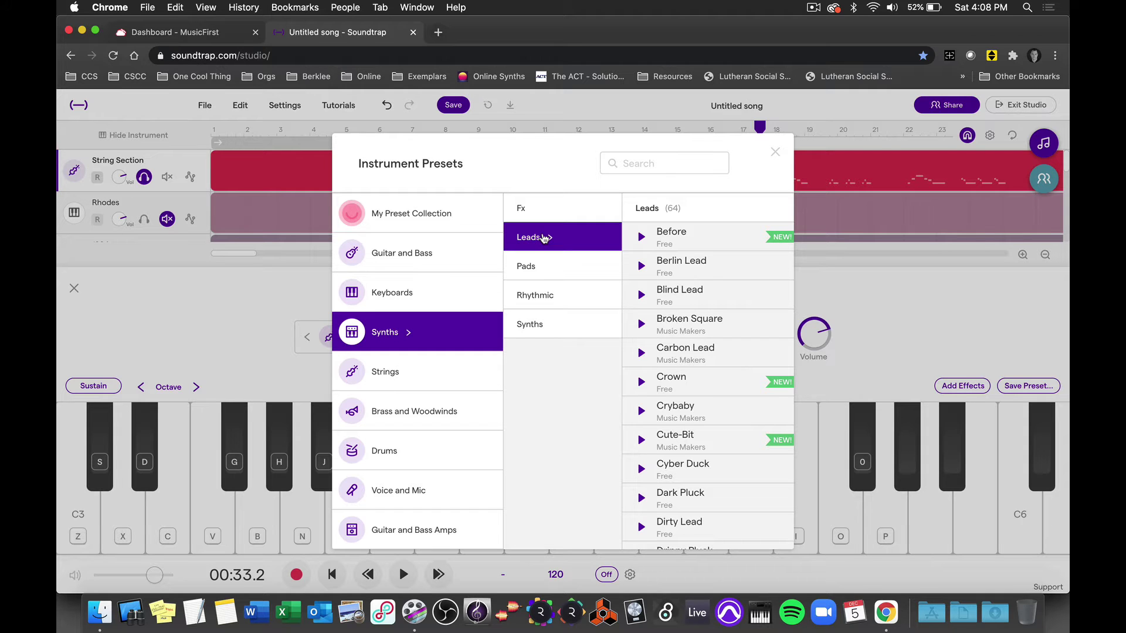
scroll(671, 252, "down", 5)
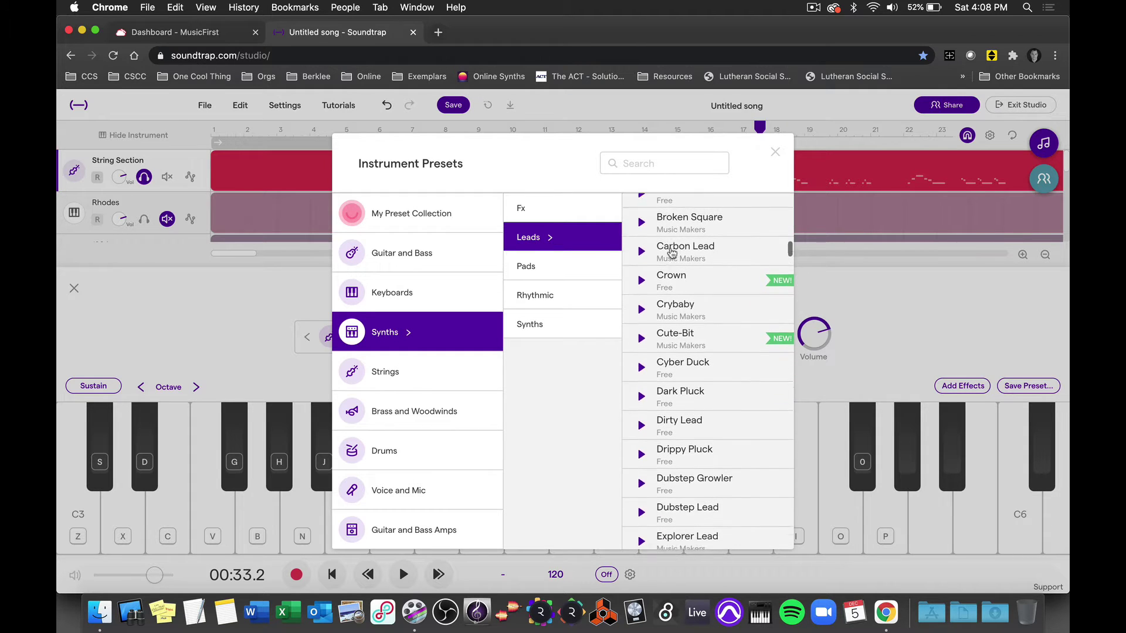
scroll(672, 253, "down", 5)
scroll(672, 252, "up", 10)
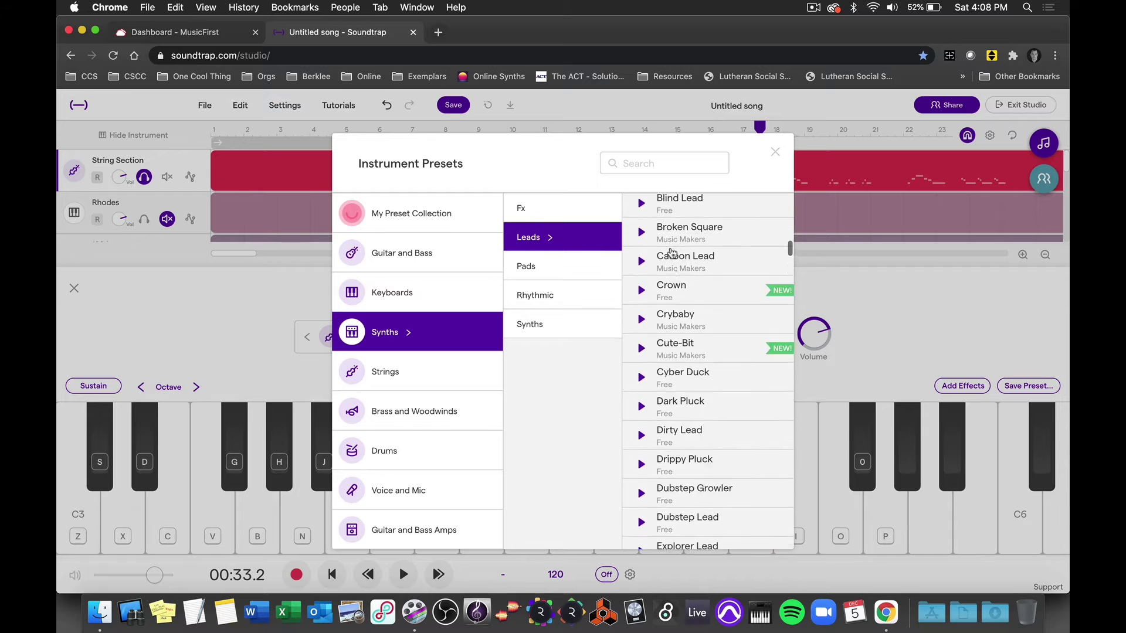
scroll(672, 252, "up", 3)
scroll(671, 252, "down", 5)
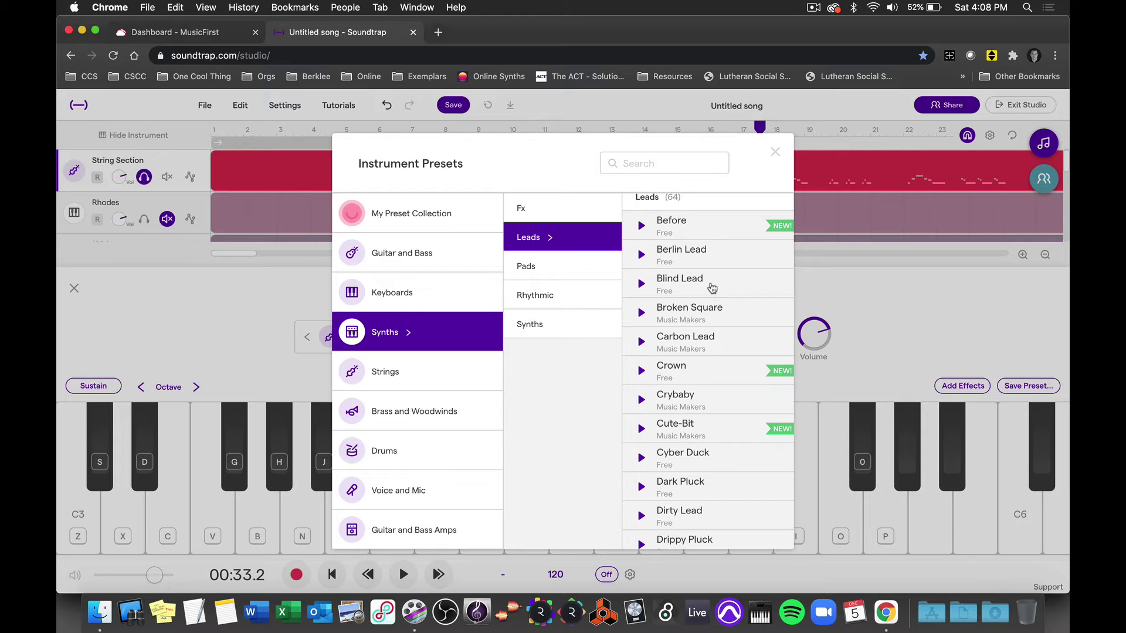
left_click(712, 288)
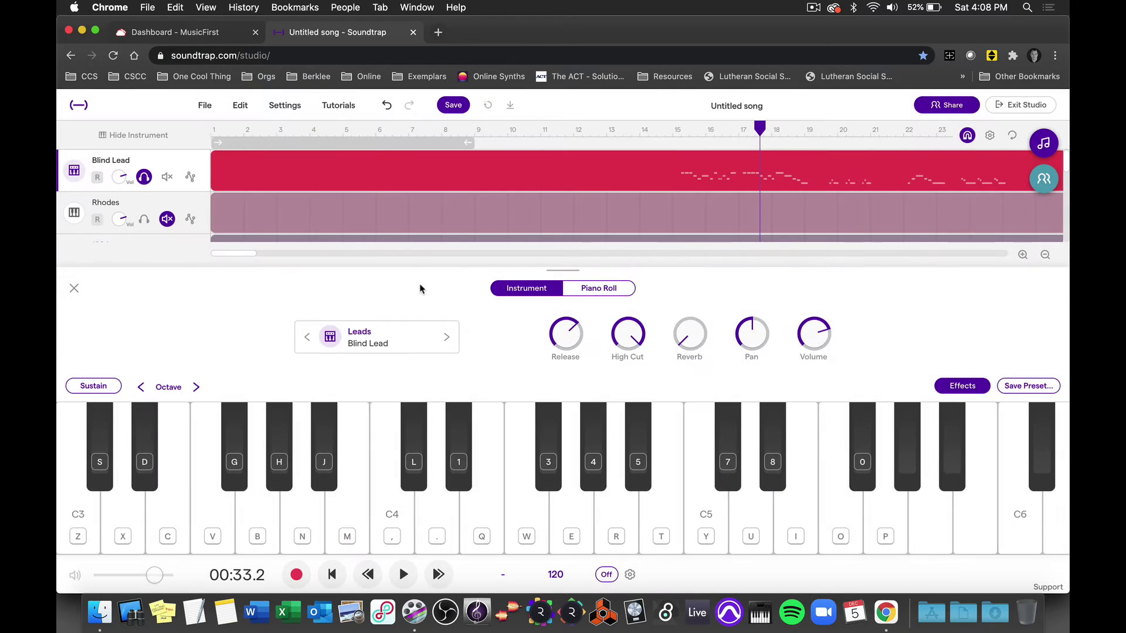
- Play the Blind Lead track from about bar 15 and lower its High Cut to about 10.5 kHz during playback
left_click(675, 130)
key("space")
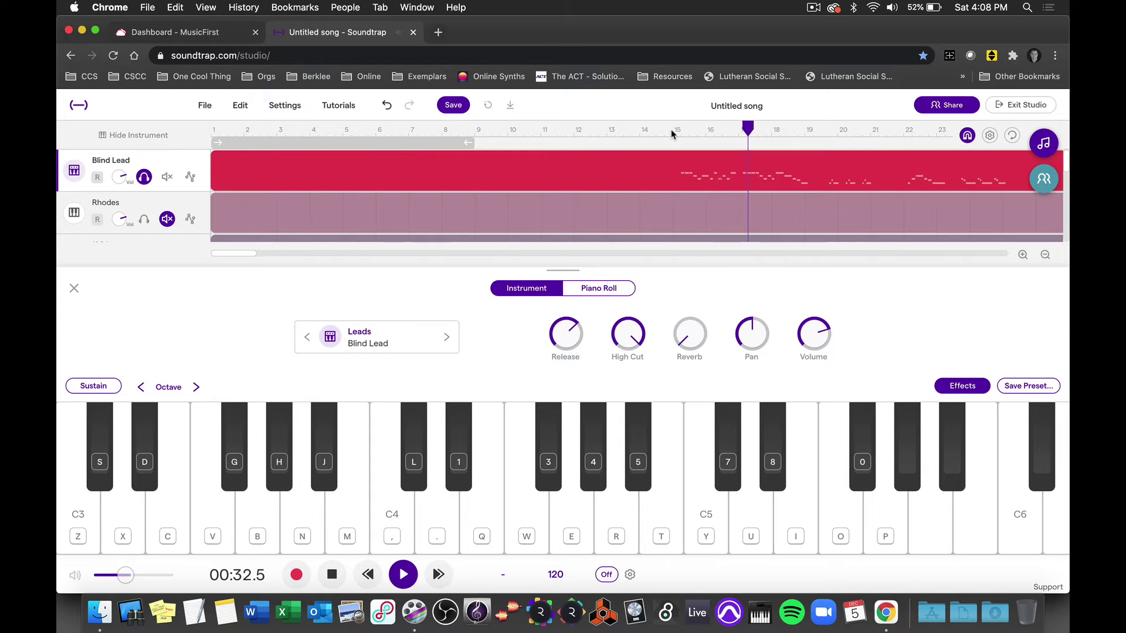
key("space")
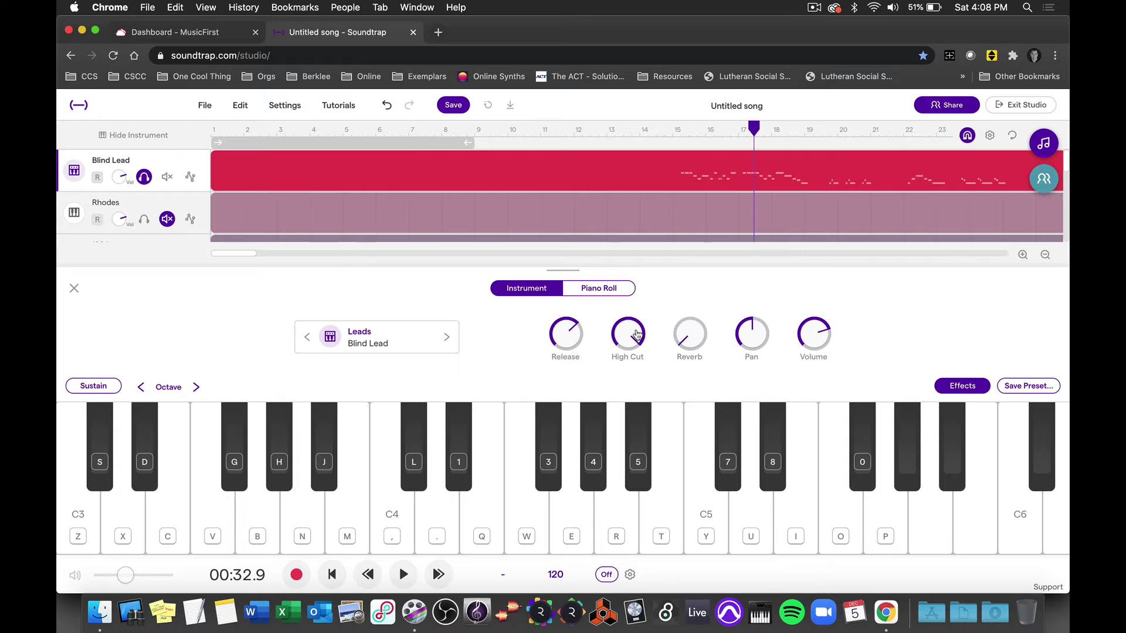
key("space")
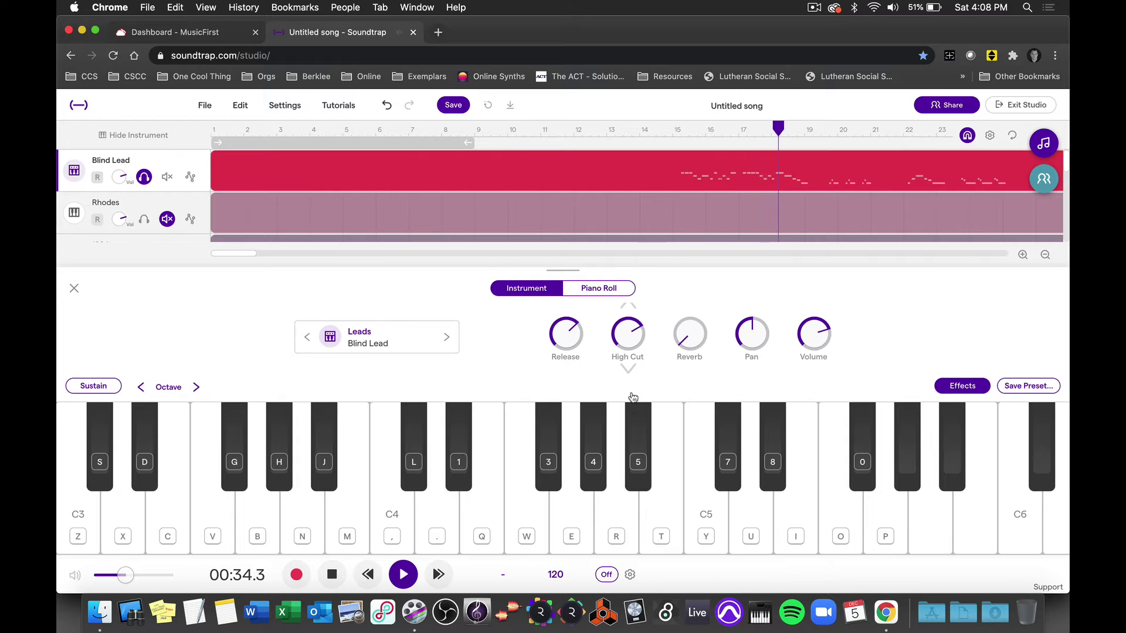
left_click_drag(634, 397, 628, 423)
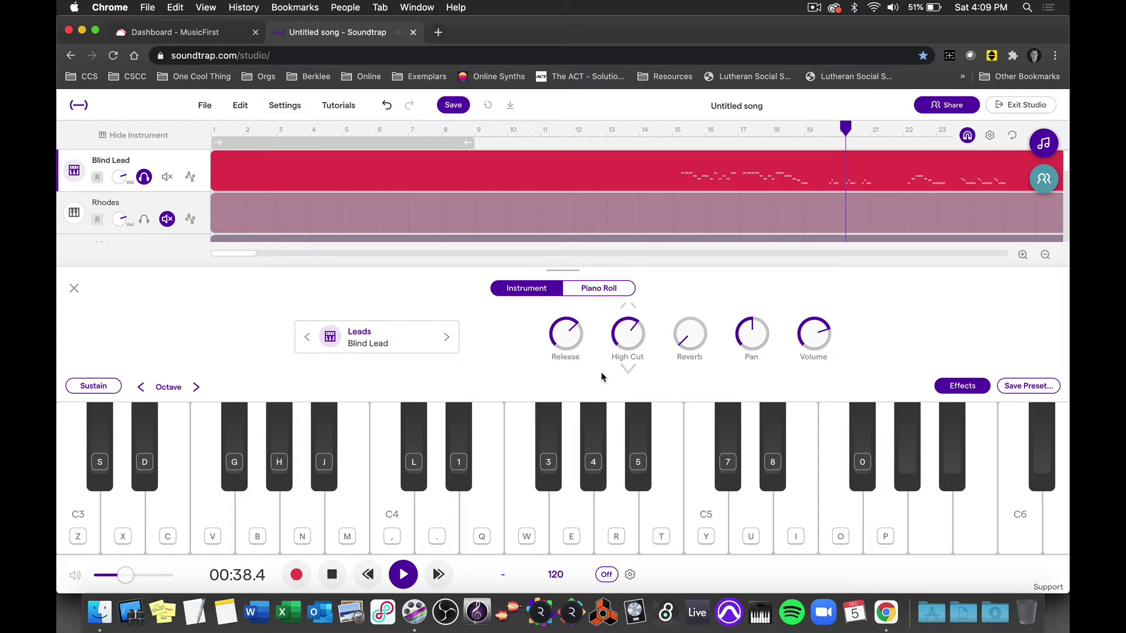
left_click_drag(602, 377, 574, 311)
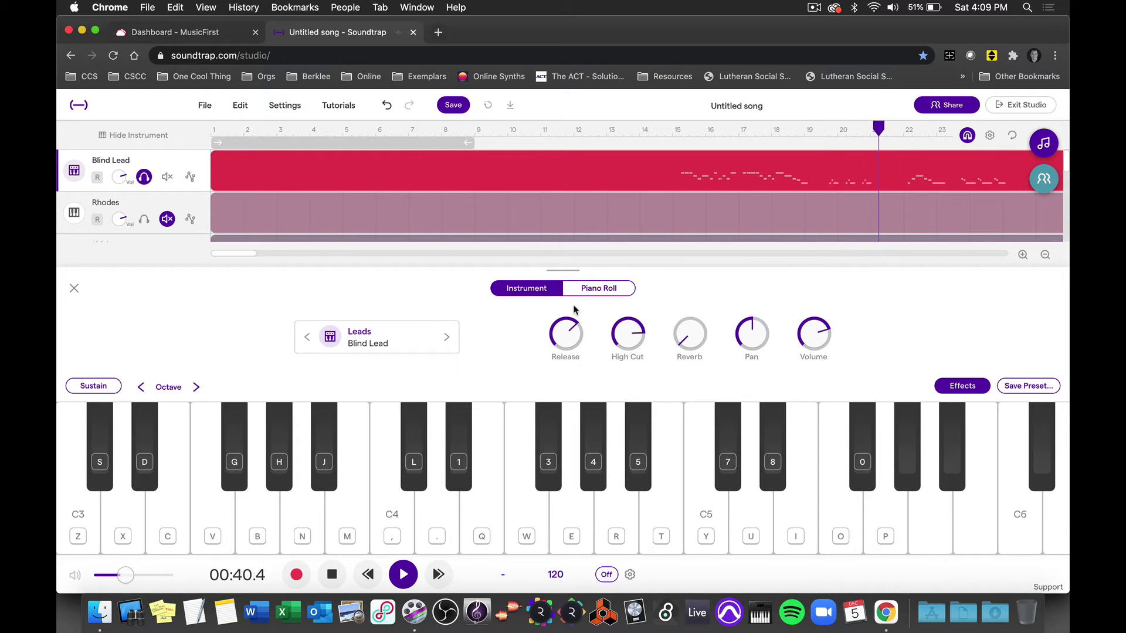
key("space")
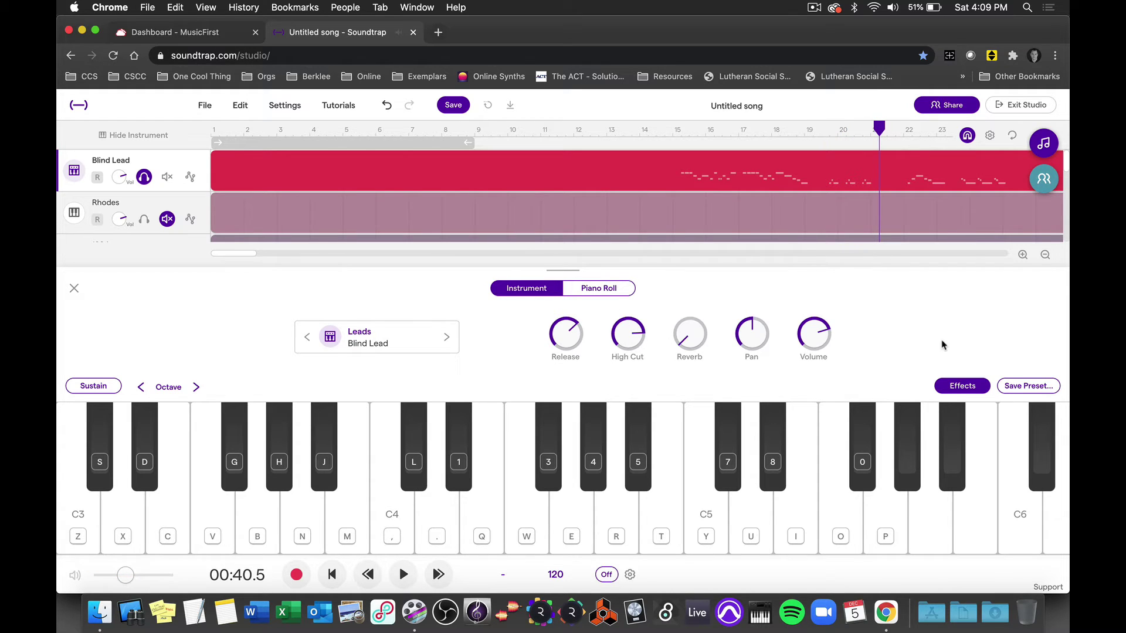
- Examine the Blind Lead track's effects chain and the catalogue of effects that can be added, then close the instrument view
left_click(965, 388)
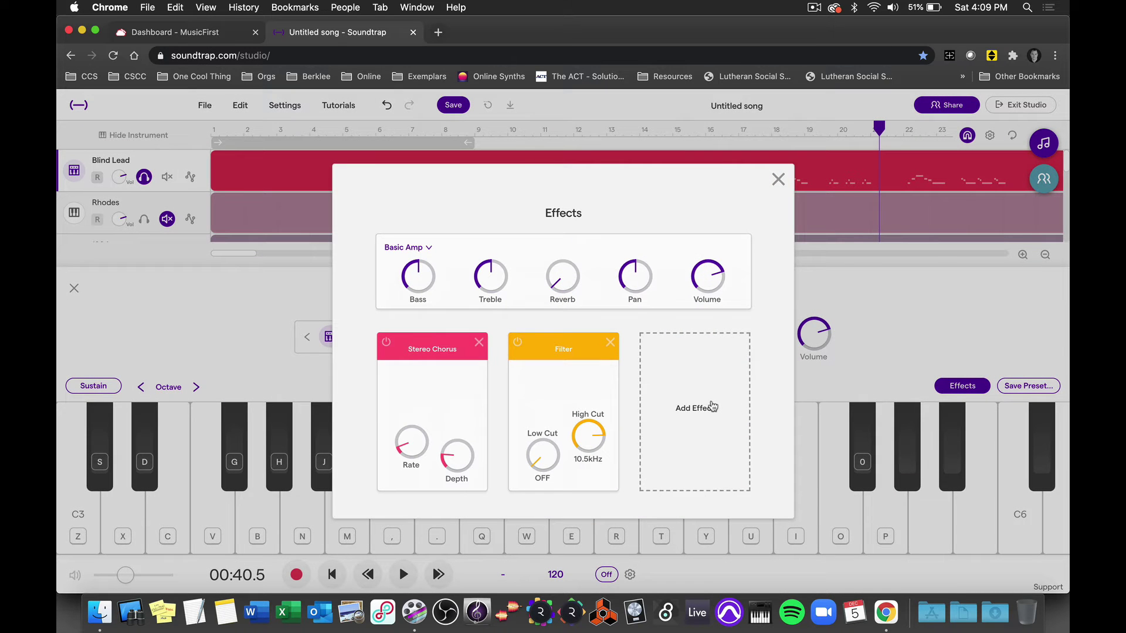
left_click(713, 406)
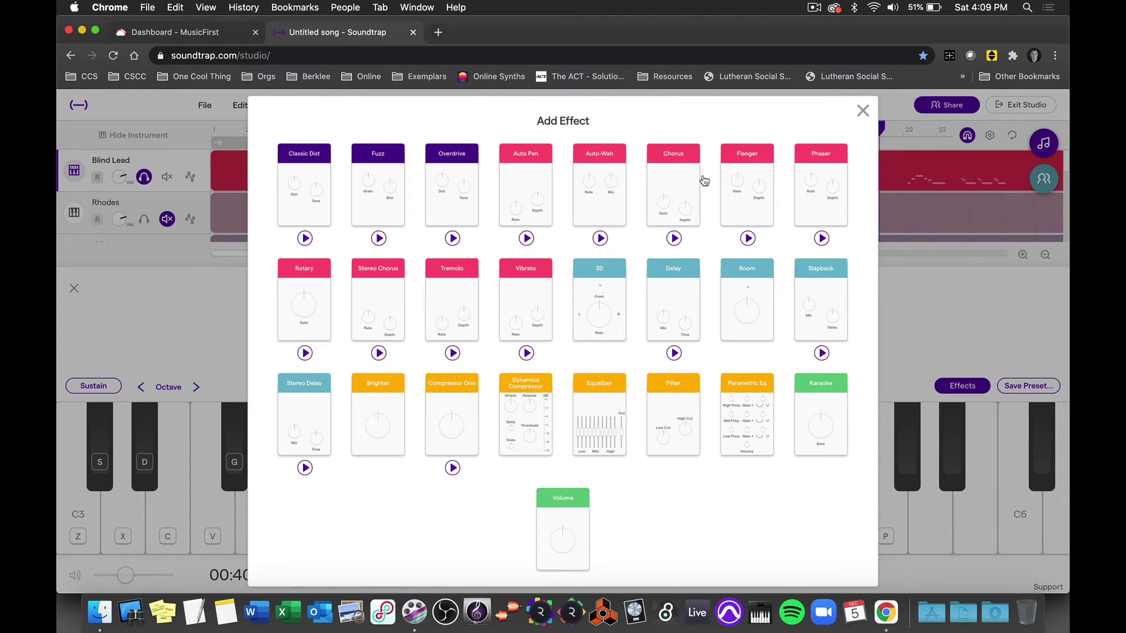
left_click(863, 111)
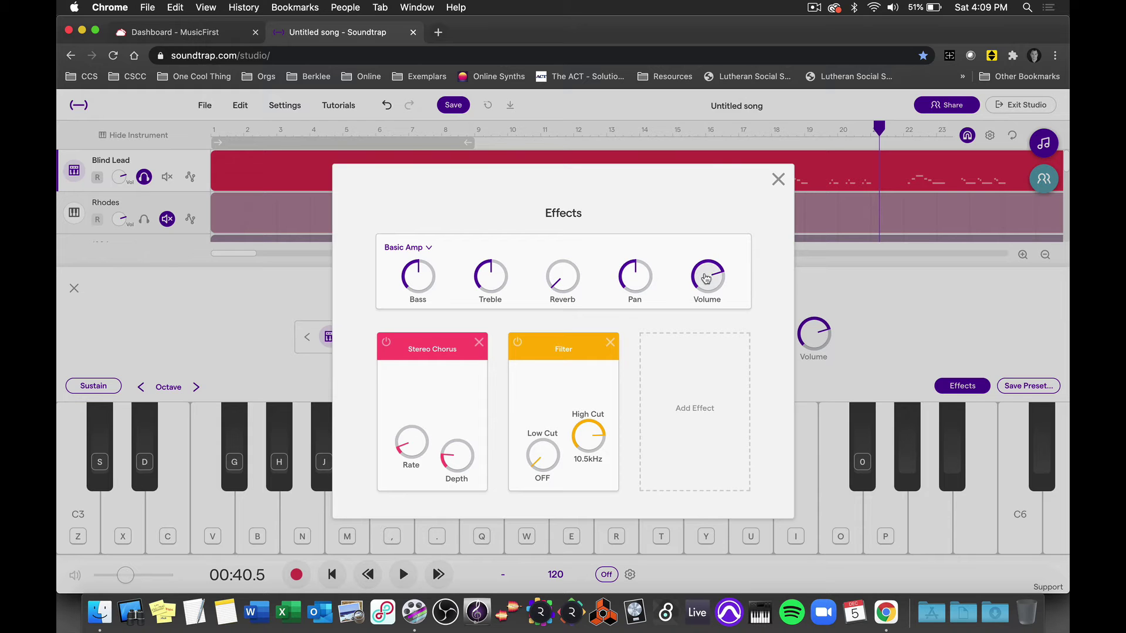
left_click(778, 179)
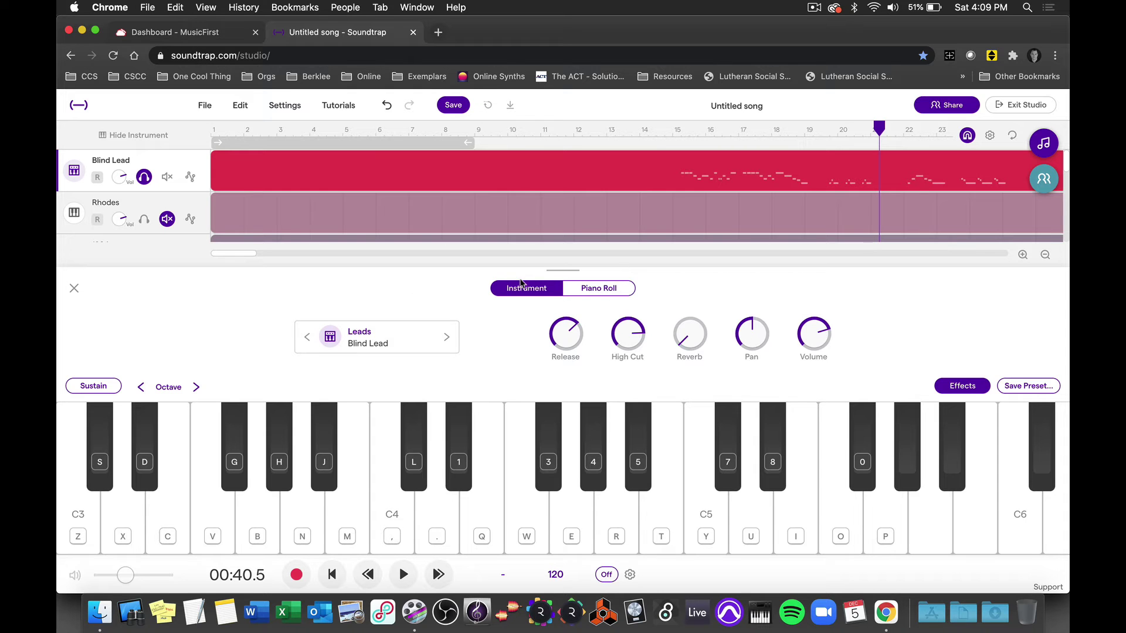
left_click(74, 288)
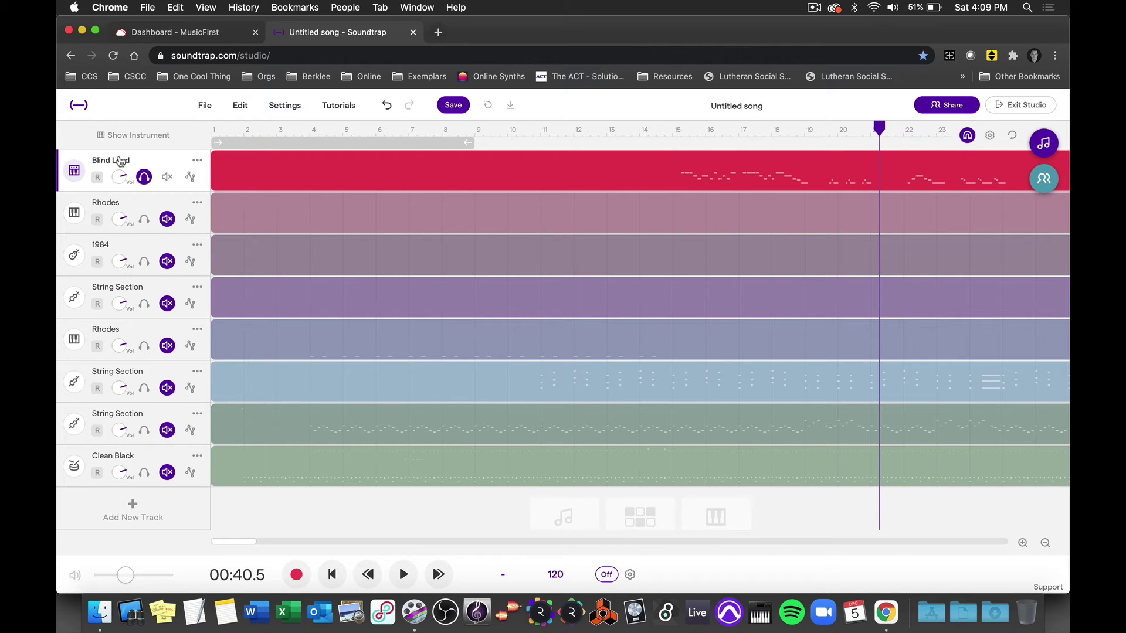
- Rename the Blind Lead track as Lead Melody
left_click(197, 161)
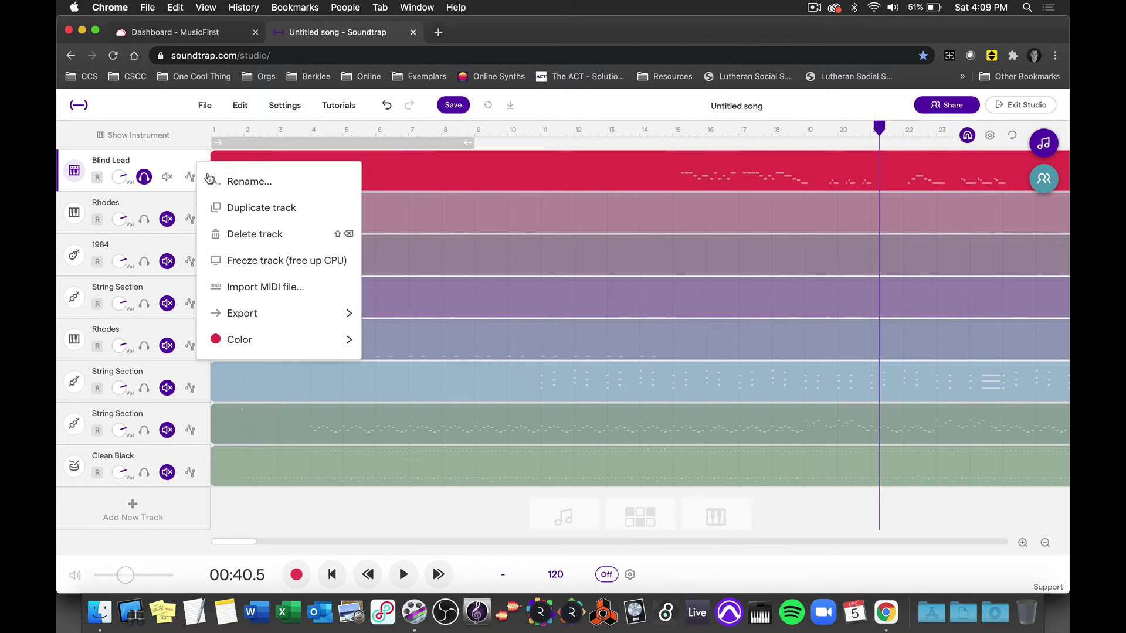
left_click(214, 182)
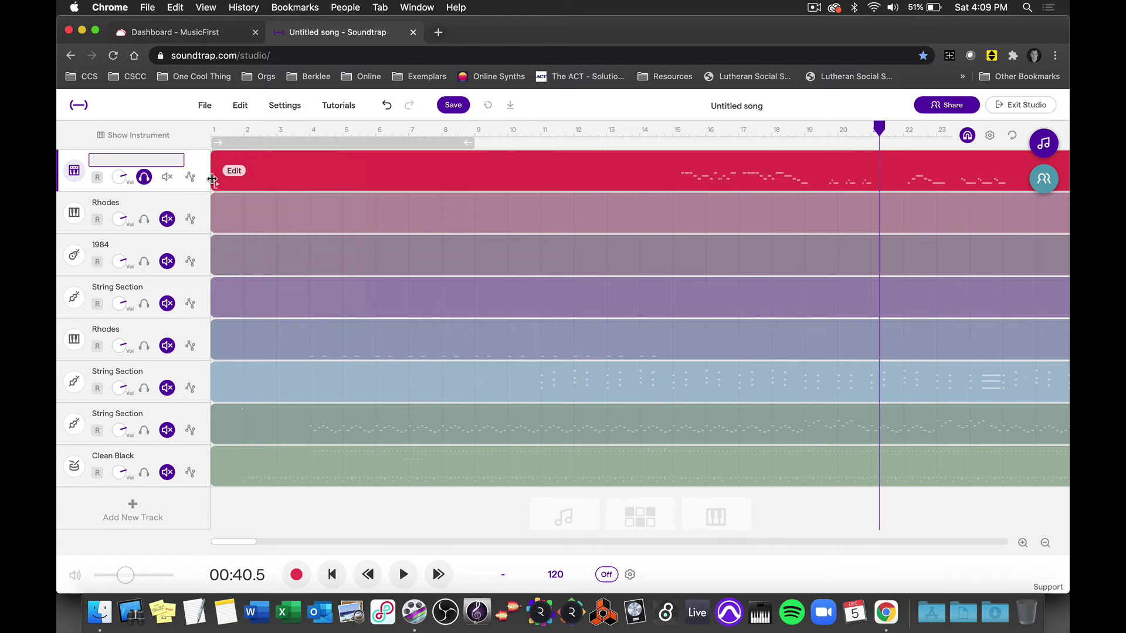
type("Lead Melody")
key("Return")
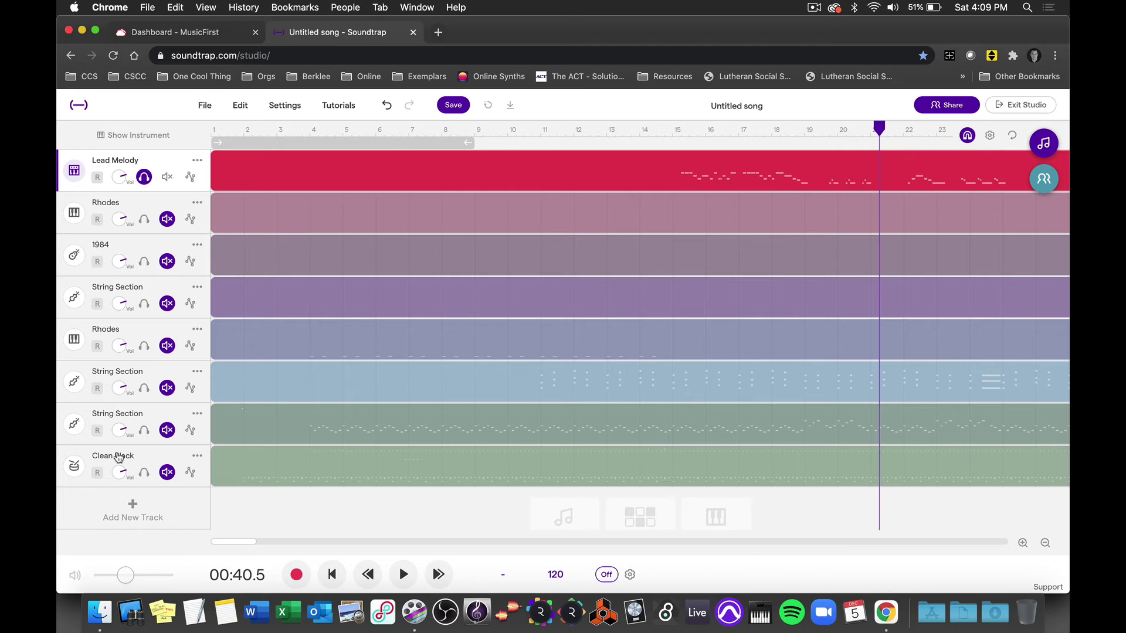
- Rename the Clean Black track as Drums
left_click(196, 457)
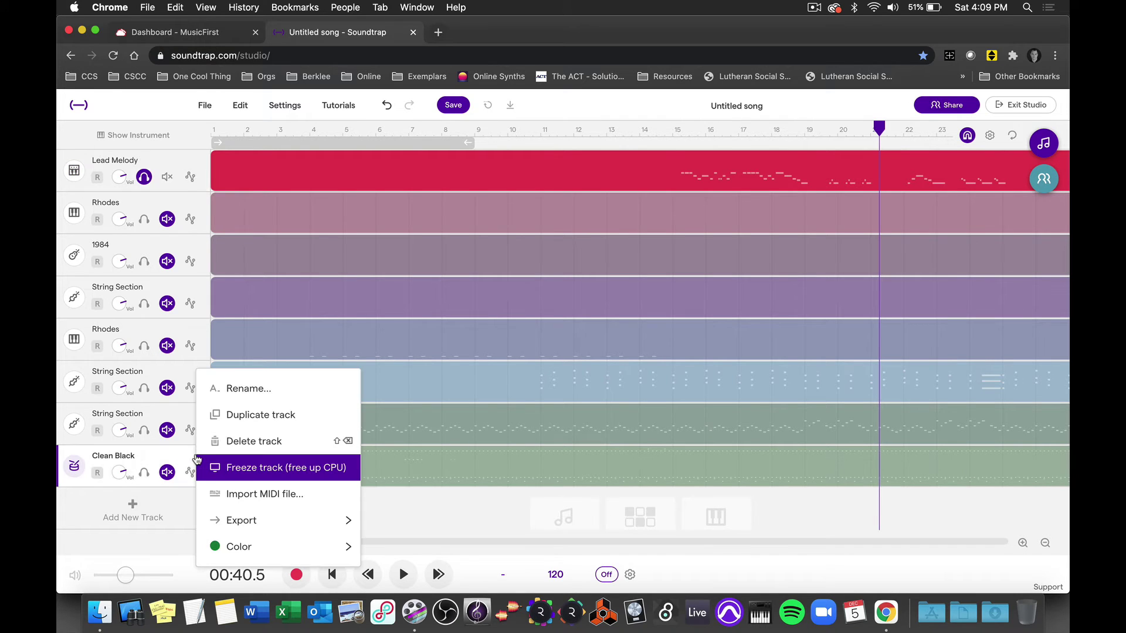
left_click(242, 388)
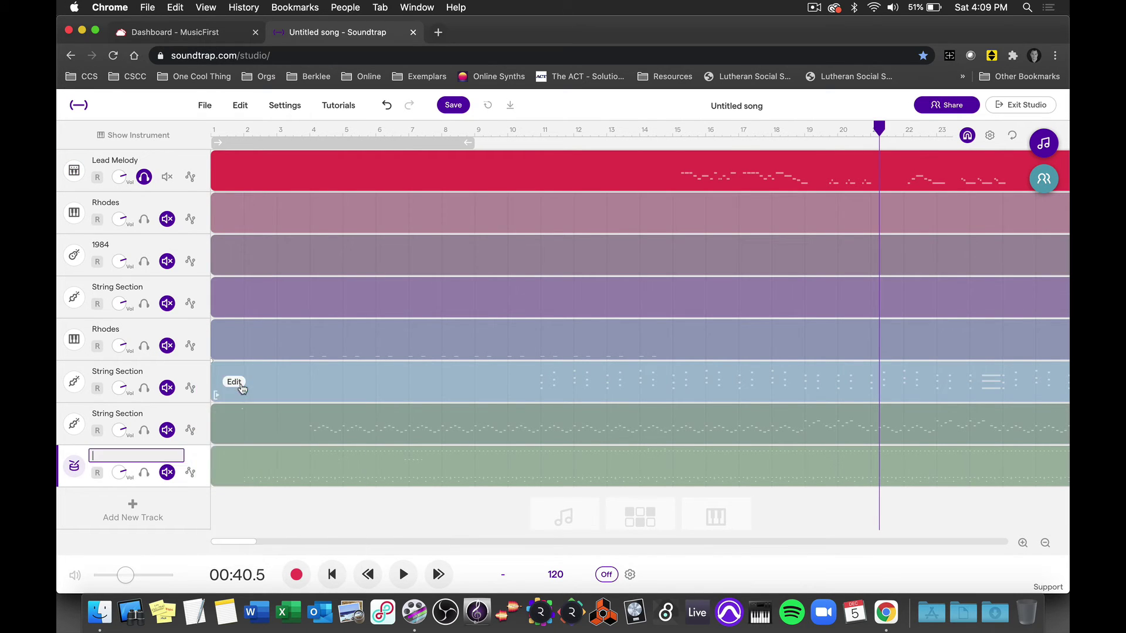
type("Drums")
key("Return")
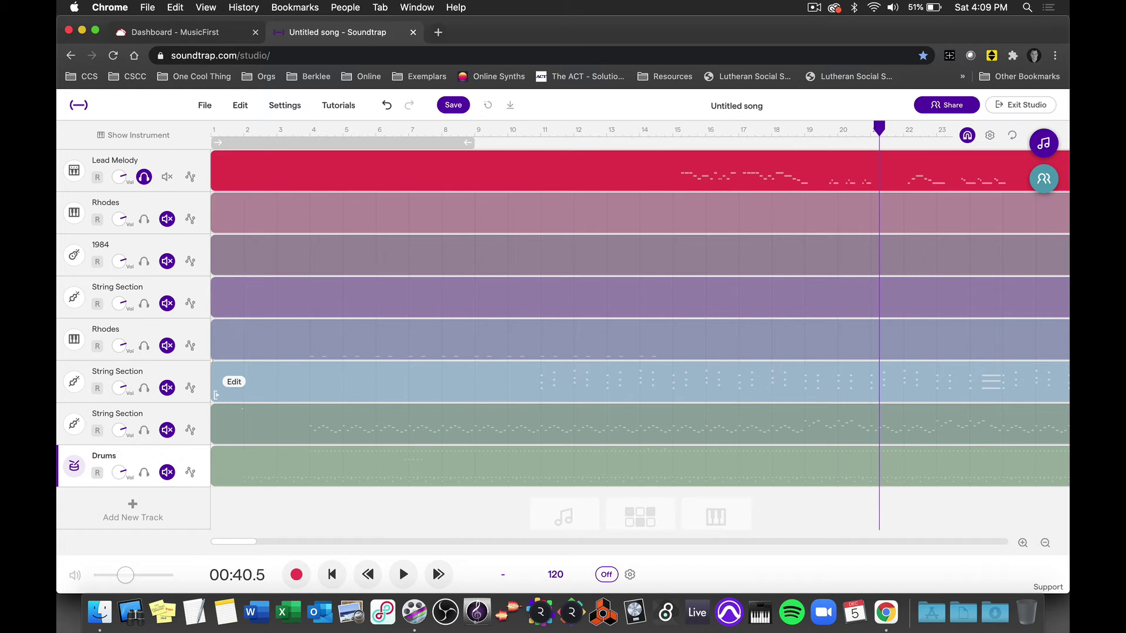
- Solo the Drums track and change its instrument to the Clean Red preset from the Kits category
left_click(146, 472)
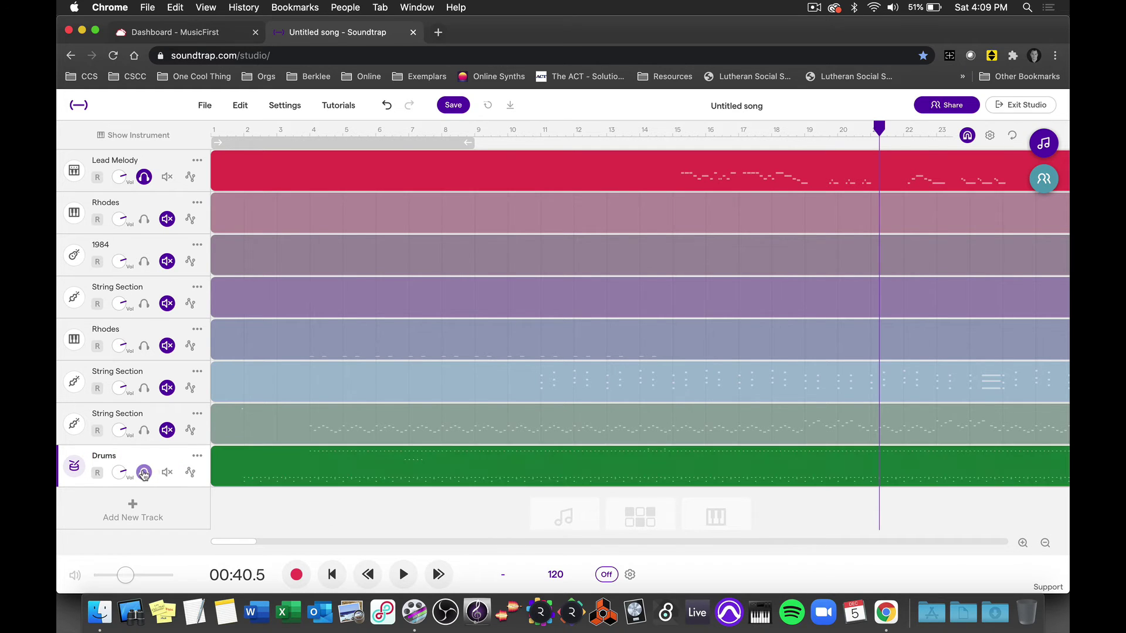
left_click(75, 467)
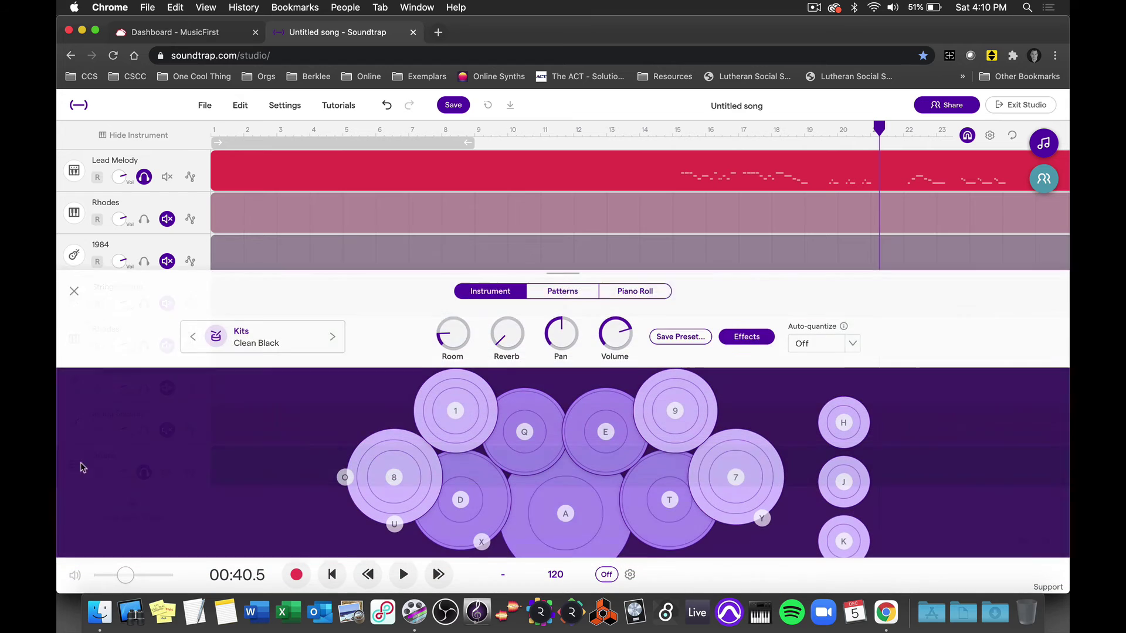
left_click(264, 343)
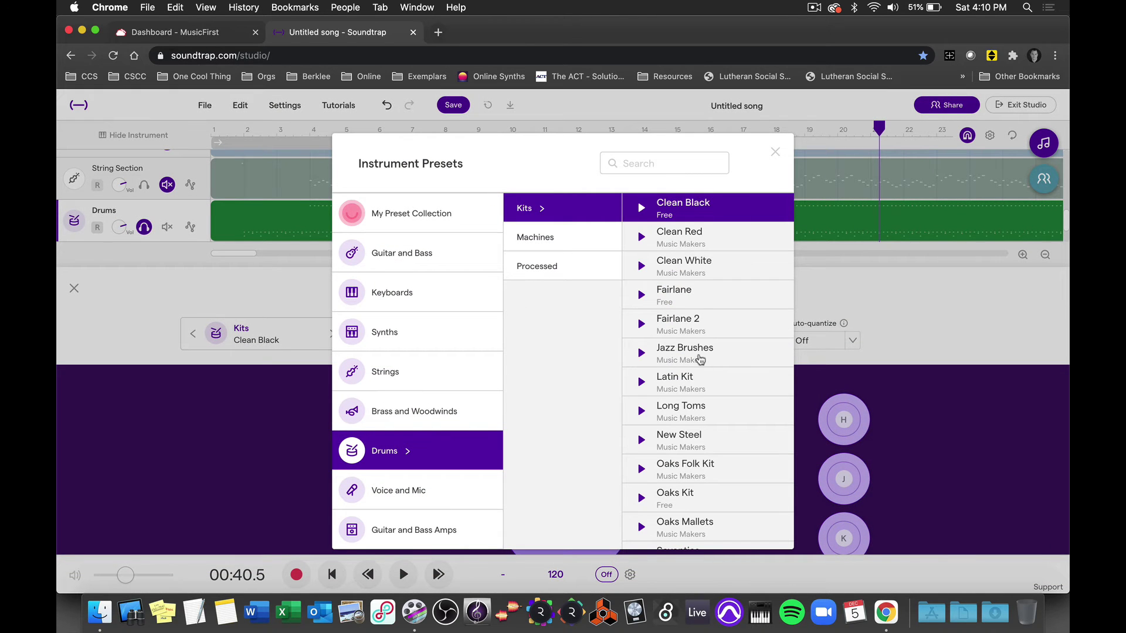
left_click(698, 244)
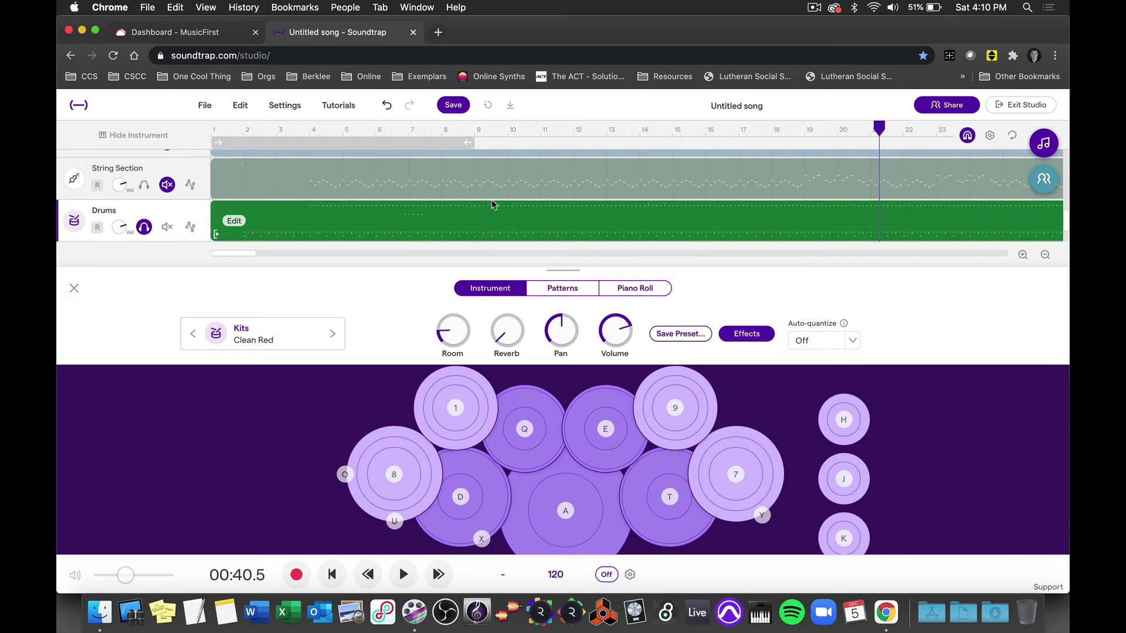
- Listen to a short passage of the Drums with the Lead Melody and close the instrument view
key("space")
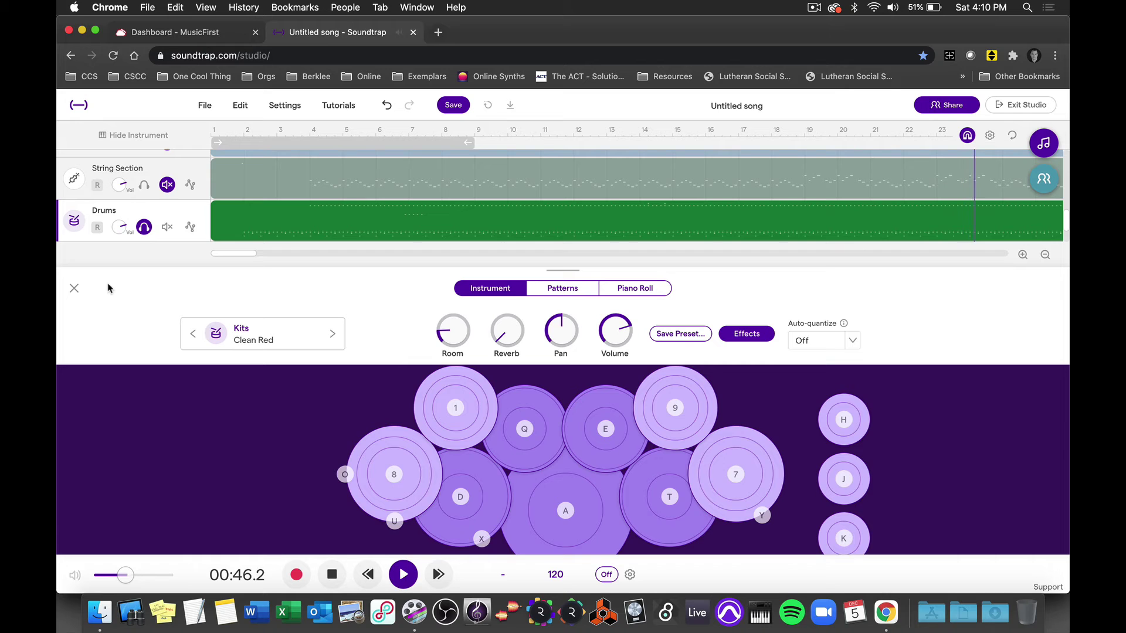
key("space")
left_click(77, 288)
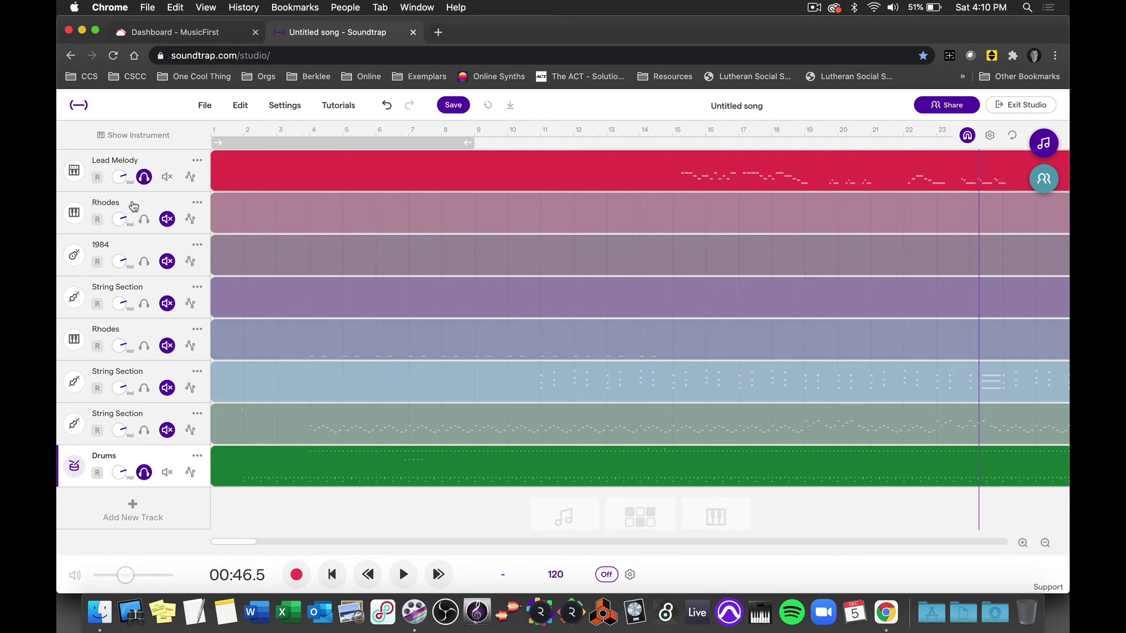
left_click(75, 212)
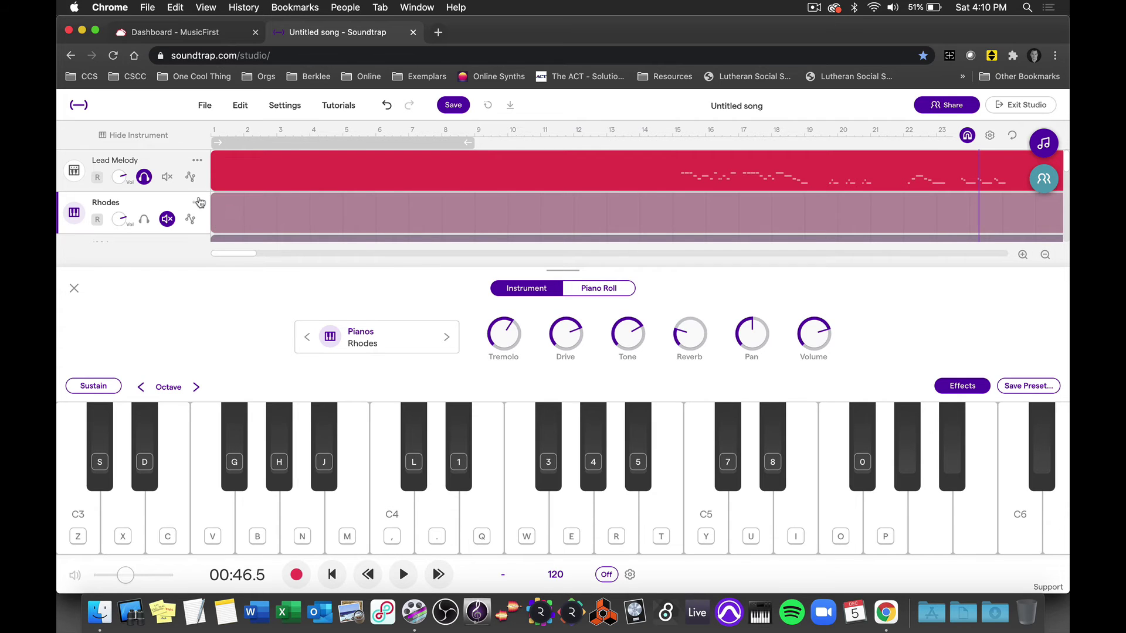
left_click(201, 203)
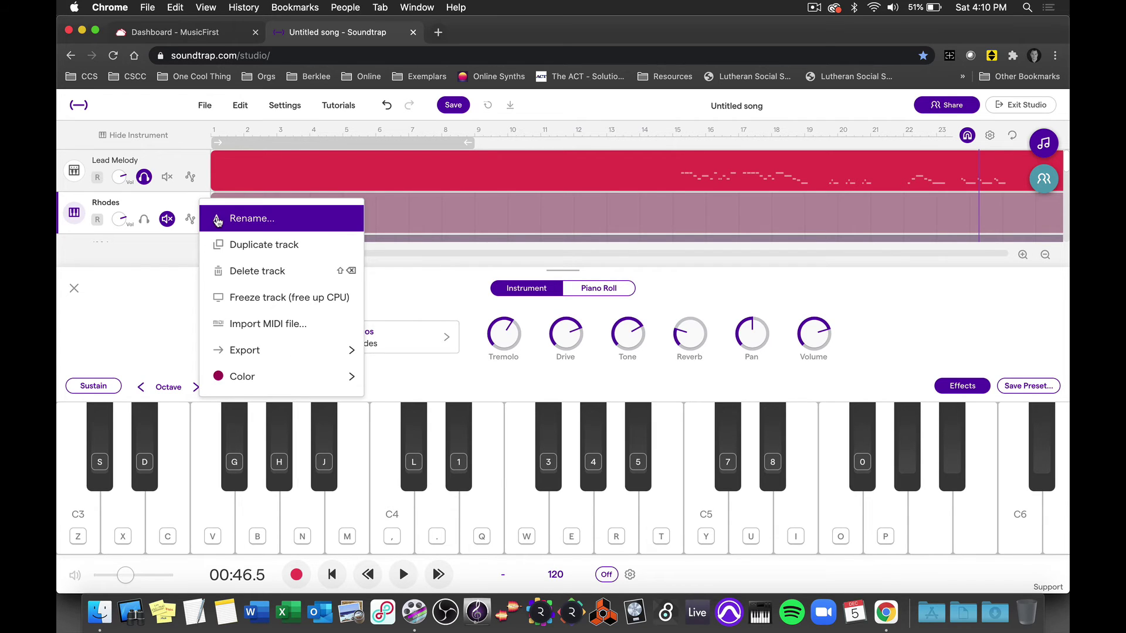
left_click(218, 221)
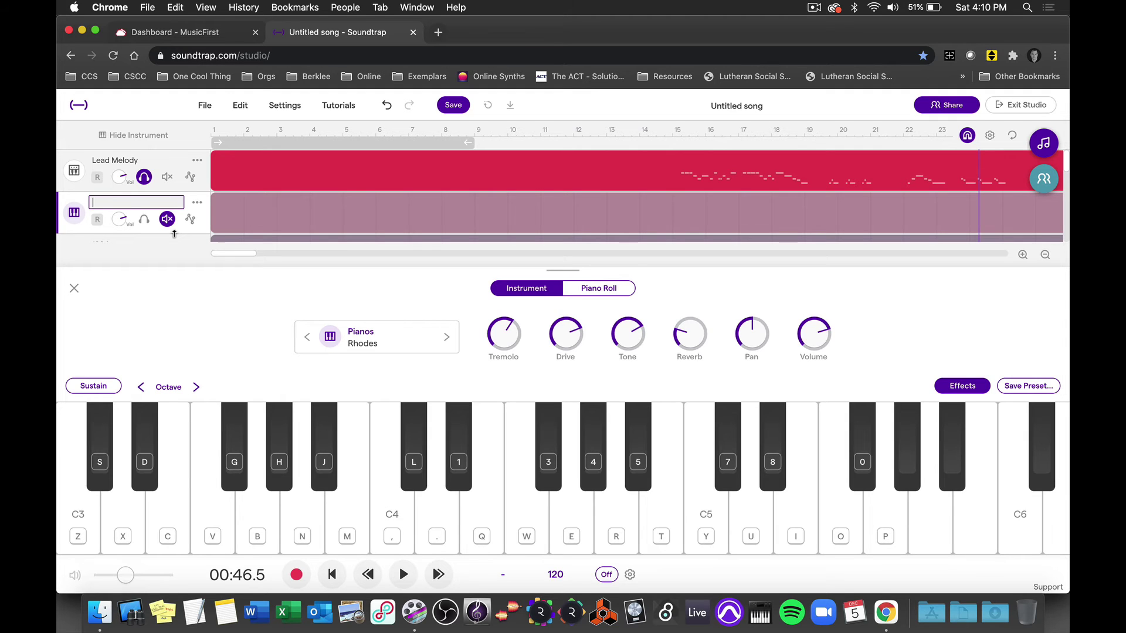
type("B")
type("NG M")
key("BackSpace")
key("BackSpace")
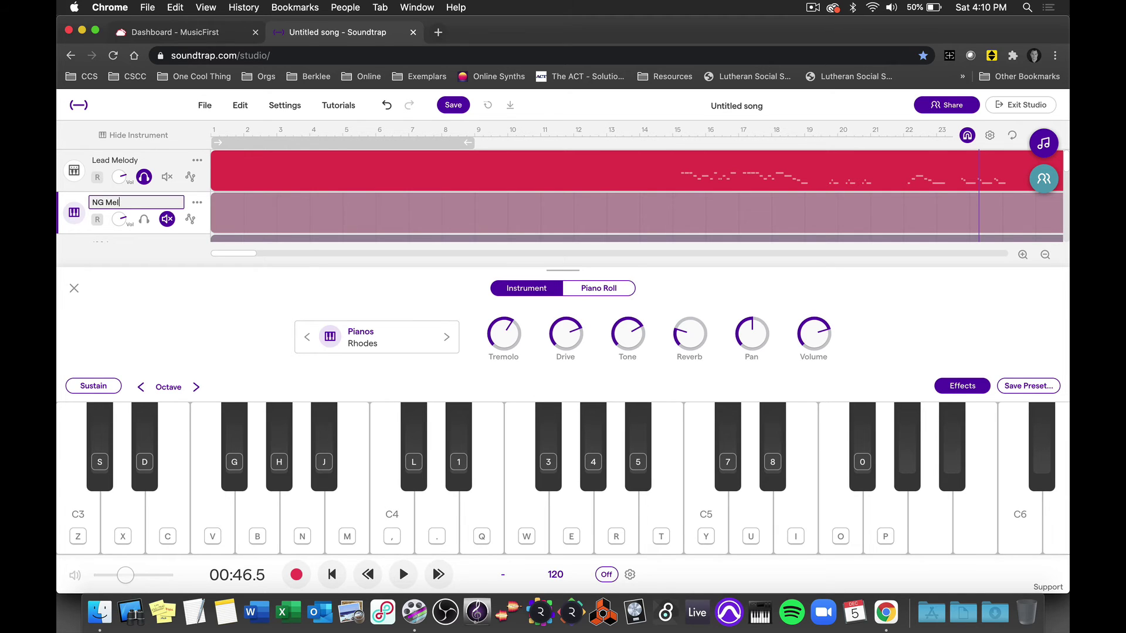
key("BackSpace")
key("BackSpace")
key("BackSpace")
key("BackSpace")
type("BG Melody")
key("BackSpace")
key("BackSpace")
key("BackSpace")
key("BackSpace")
key("BackSpace")
key("BackSpace")
key("BackSpace")
key("BackSpace")
left_click(74, 295)
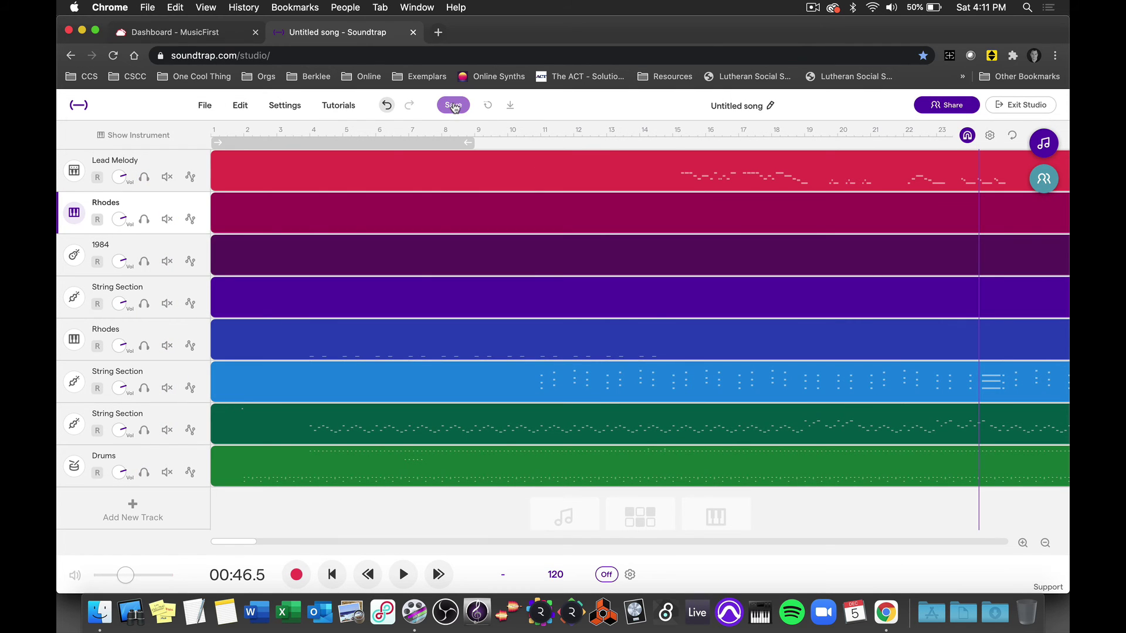
- Save the project and try to export it as an mp3 file
left_click(454, 105)
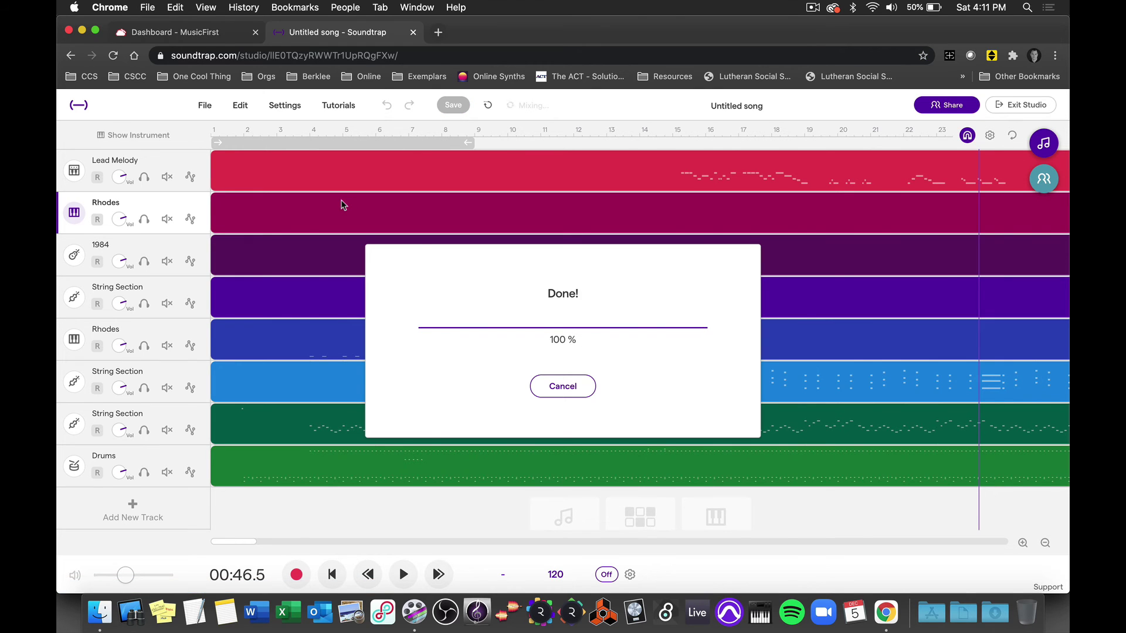
left_click(206, 106)
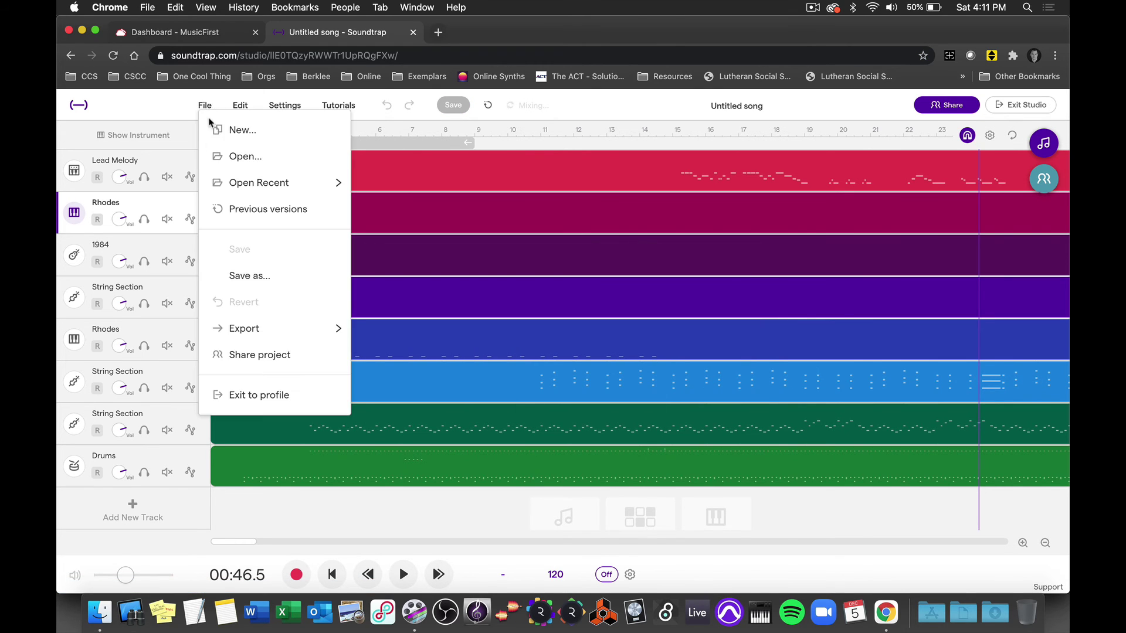
mouse_move(272, 329)
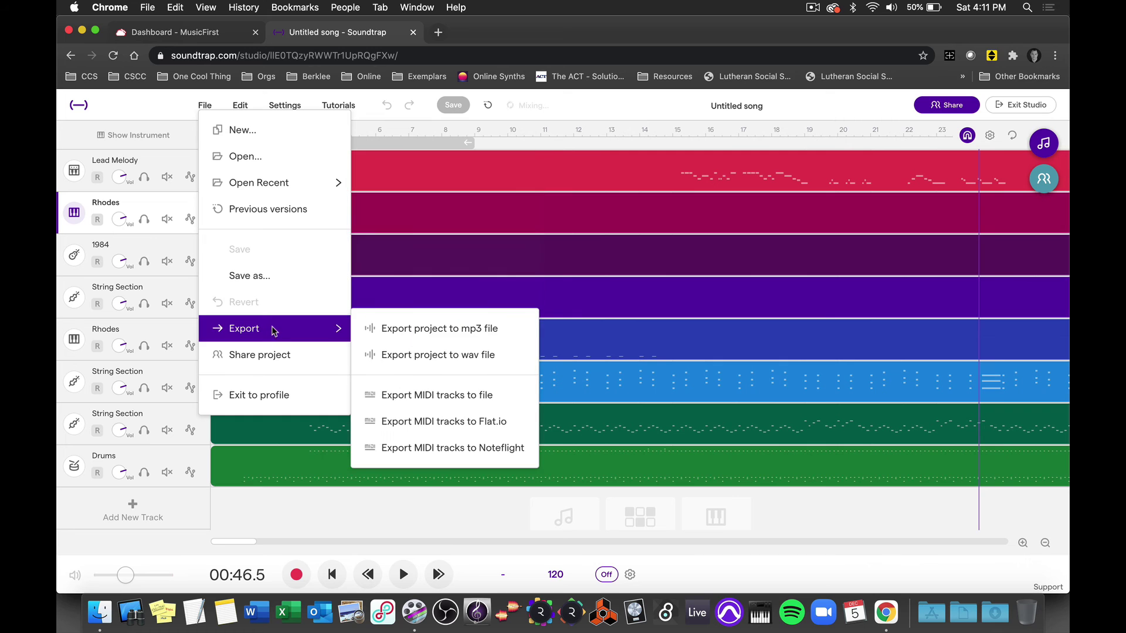
left_click(396, 331)
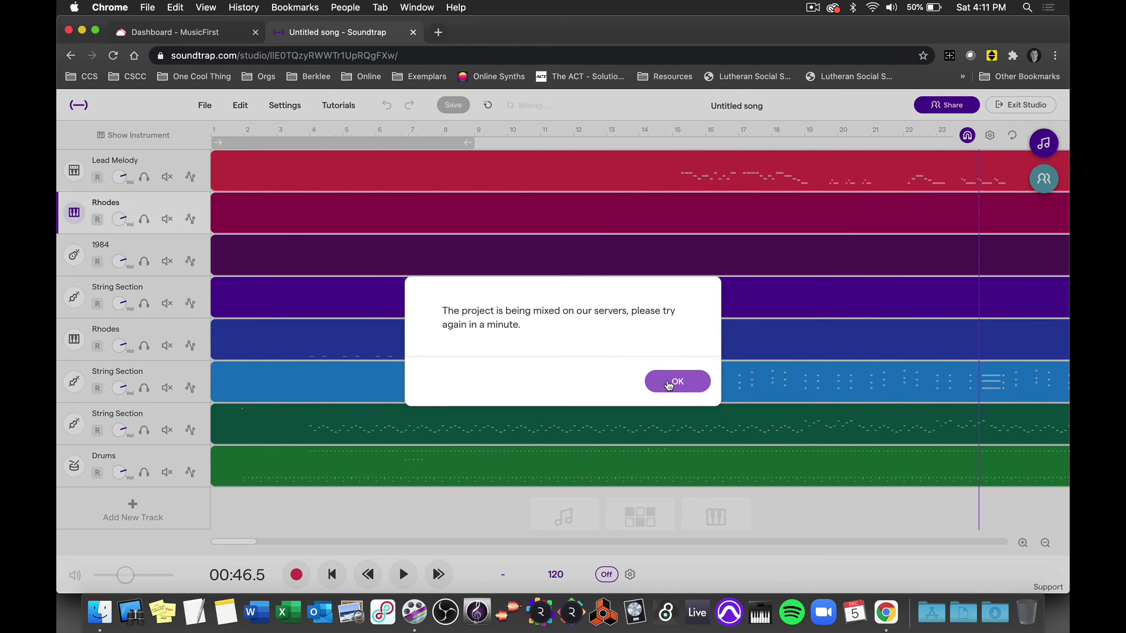
left_click(669, 385)
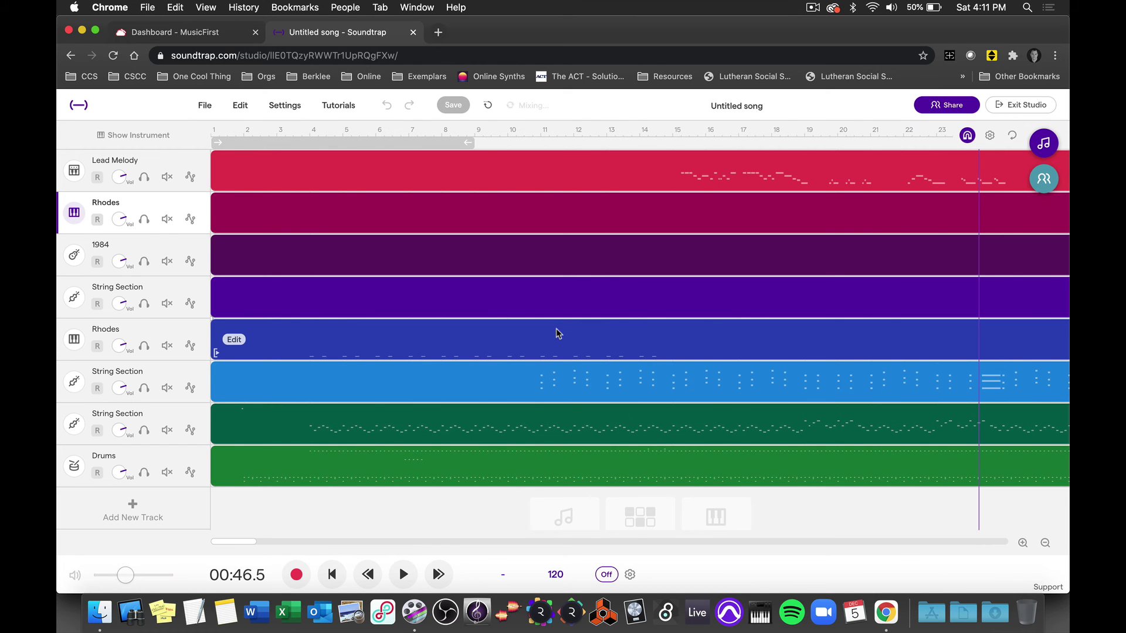
- Zoom the timeline out to view the full length of all the tracks
left_click(1045, 543)
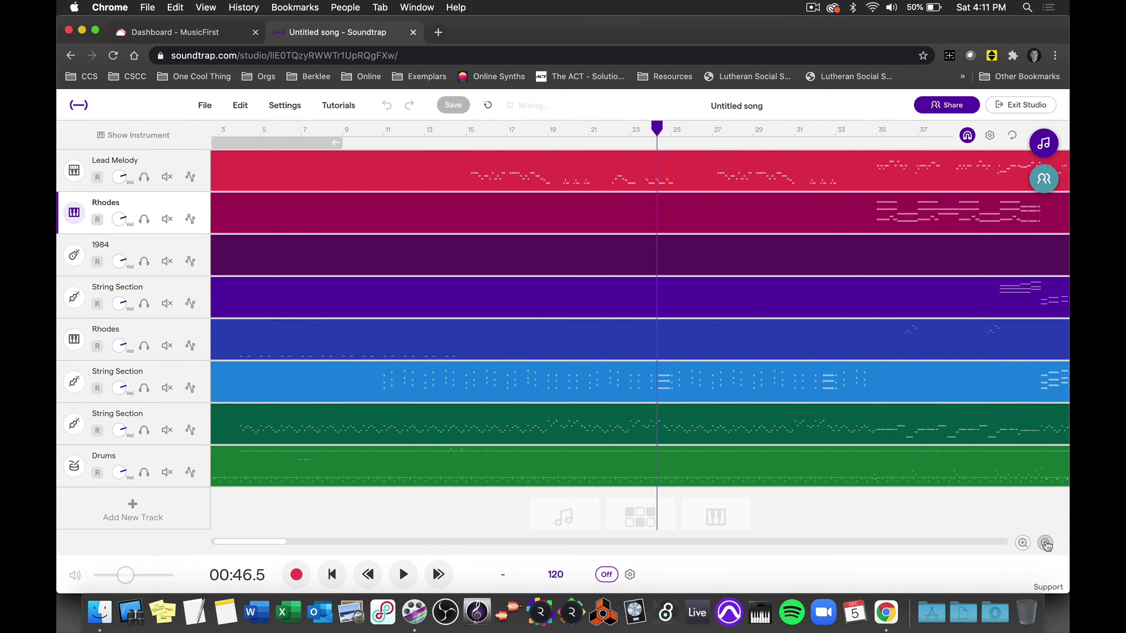
left_click(1045, 543)
left_click(1046, 543)
left_click(1045, 543)
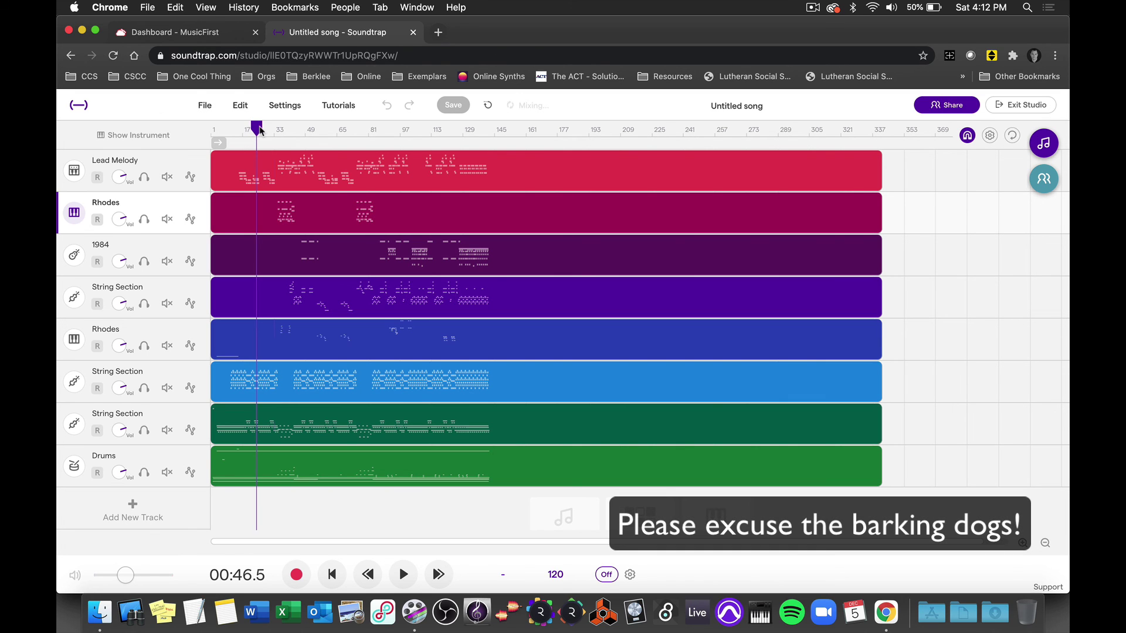
- Return the playhead to the start of the song and take a screenshot of the full track arrangement
left_click_drag(256, 128, 211, 130)
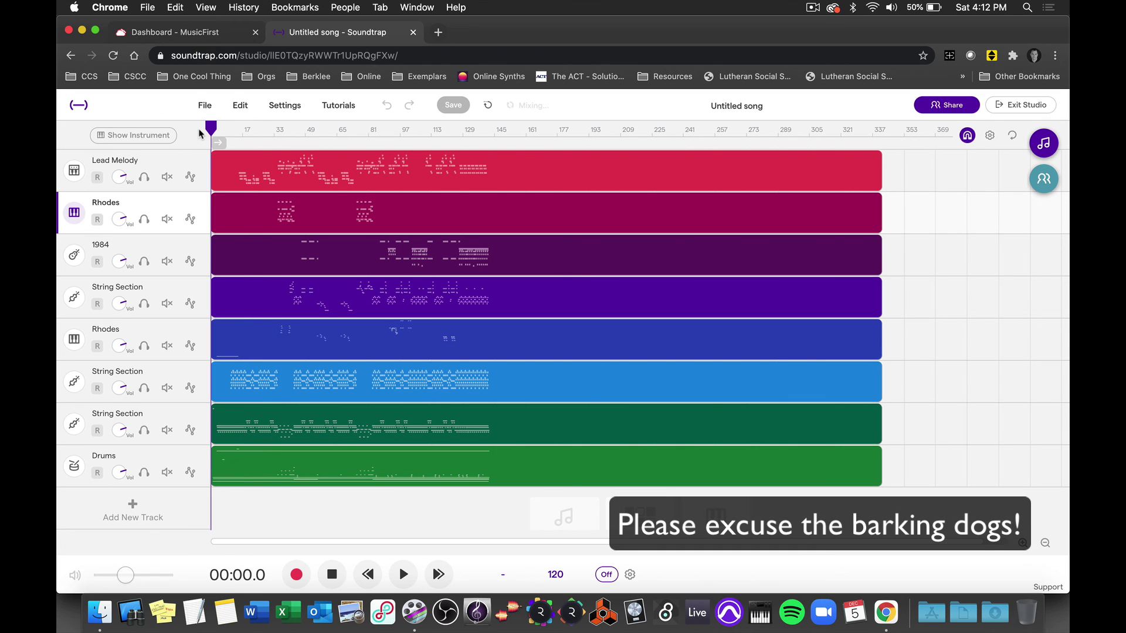
key("super+shift+3")
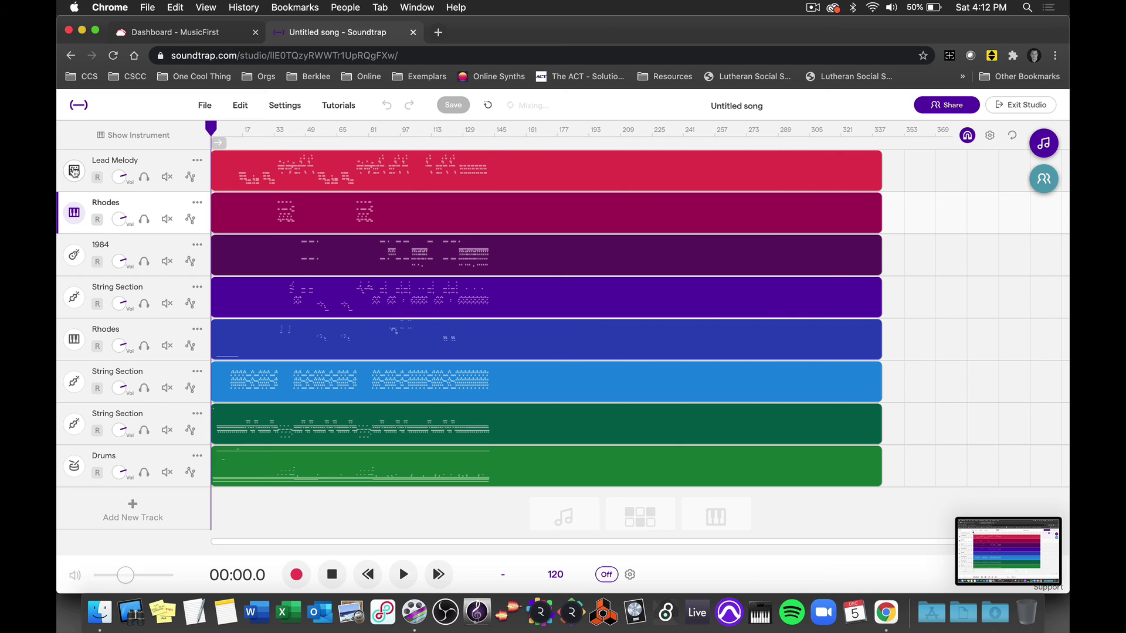
- Take screenshots of the instrument views for the Lead Melody track and the Drums track
left_click(74, 170)
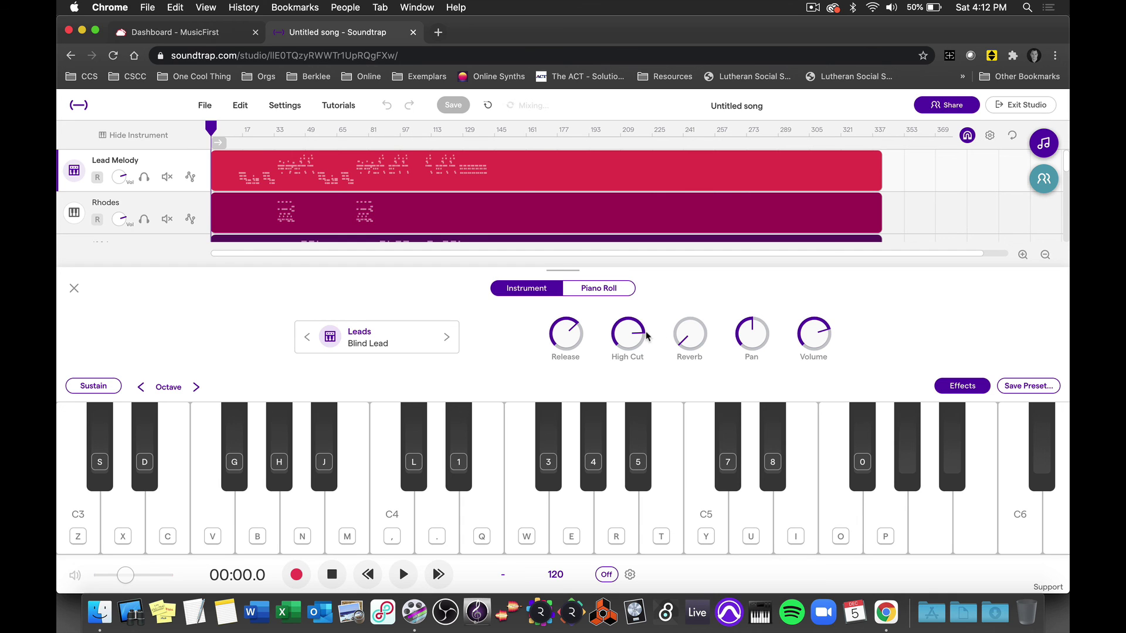
key("super+shift+3")
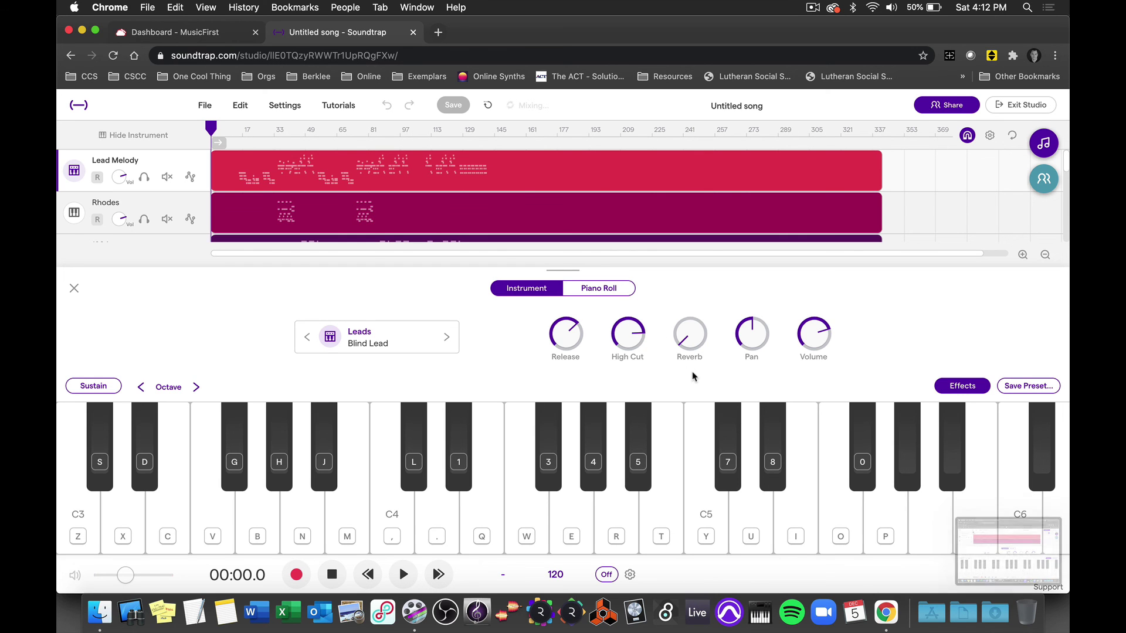
left_click(74, 288)
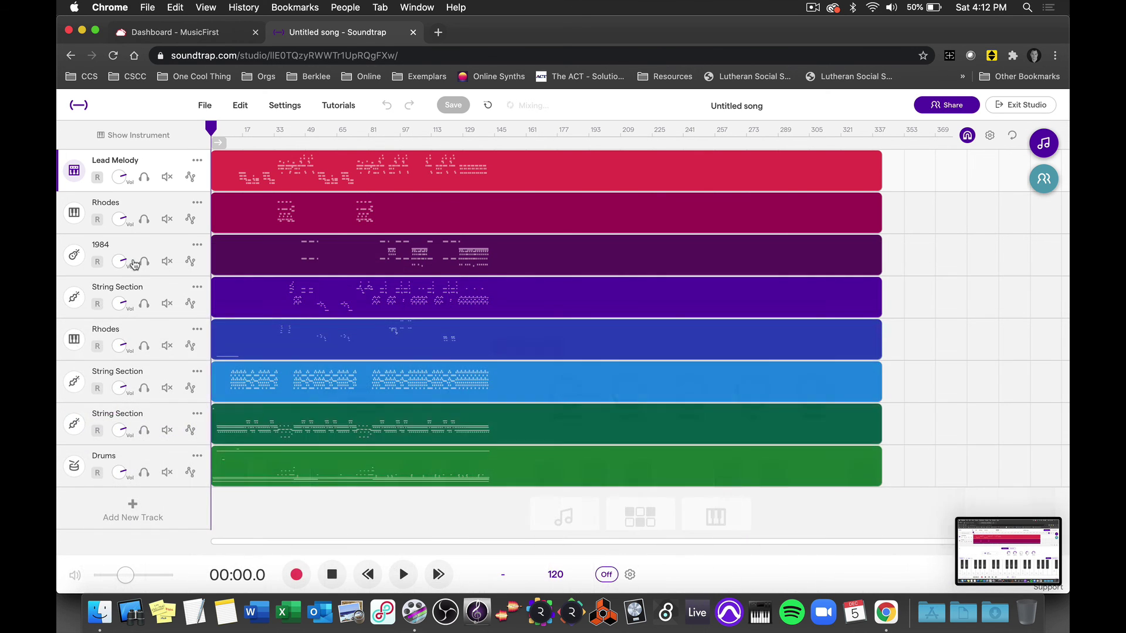
left_click(74, 466)
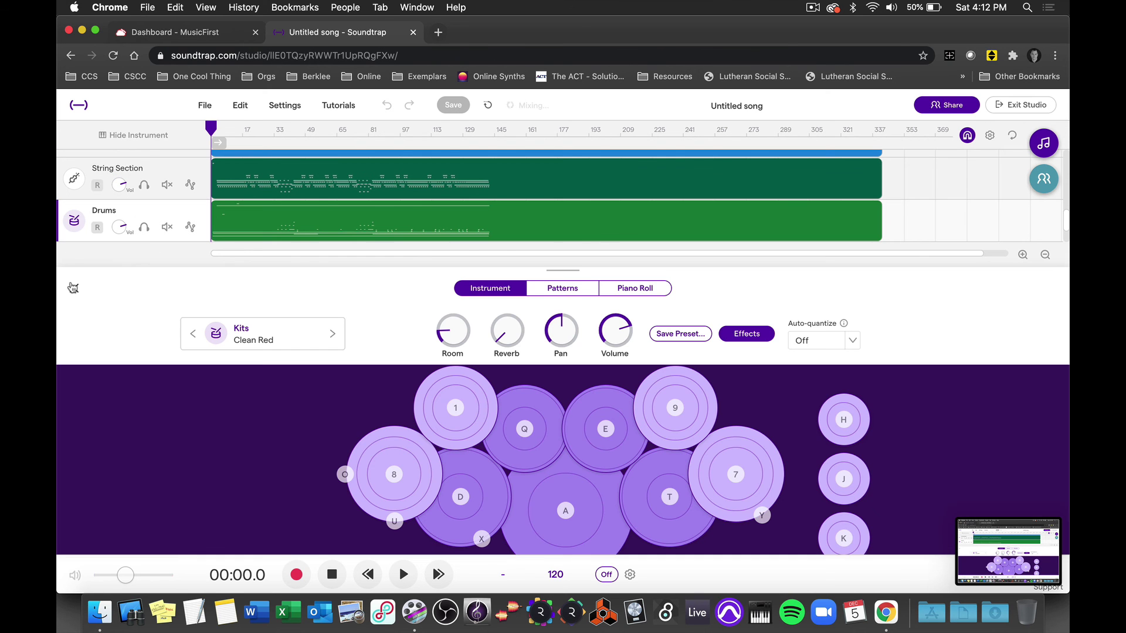